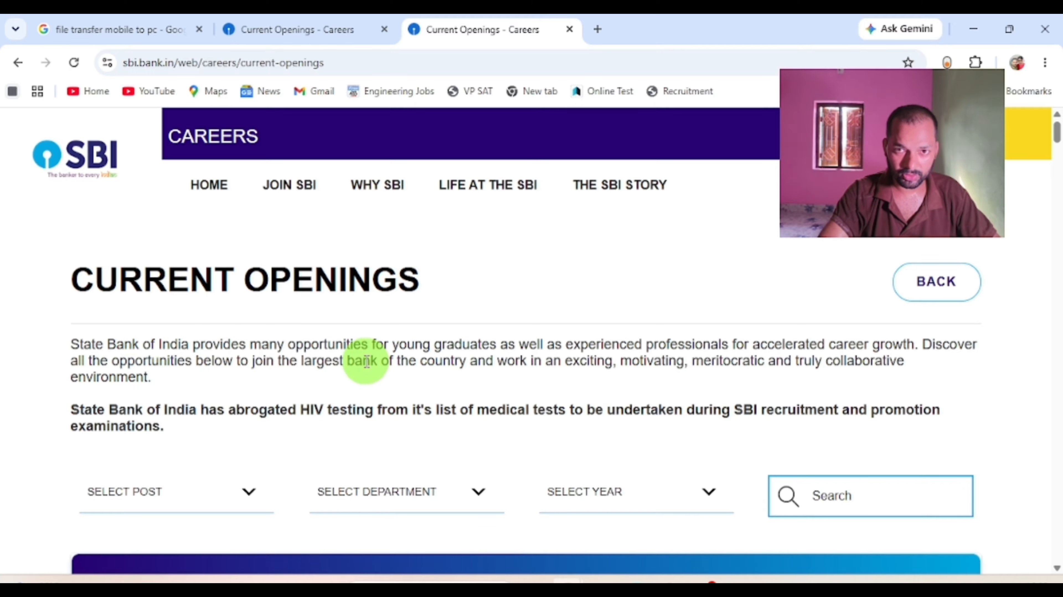
Open the online application for Recruitment of Probationary Officers from the SBI current openings and start a new registration
scroll(367, 361, "down", 5)
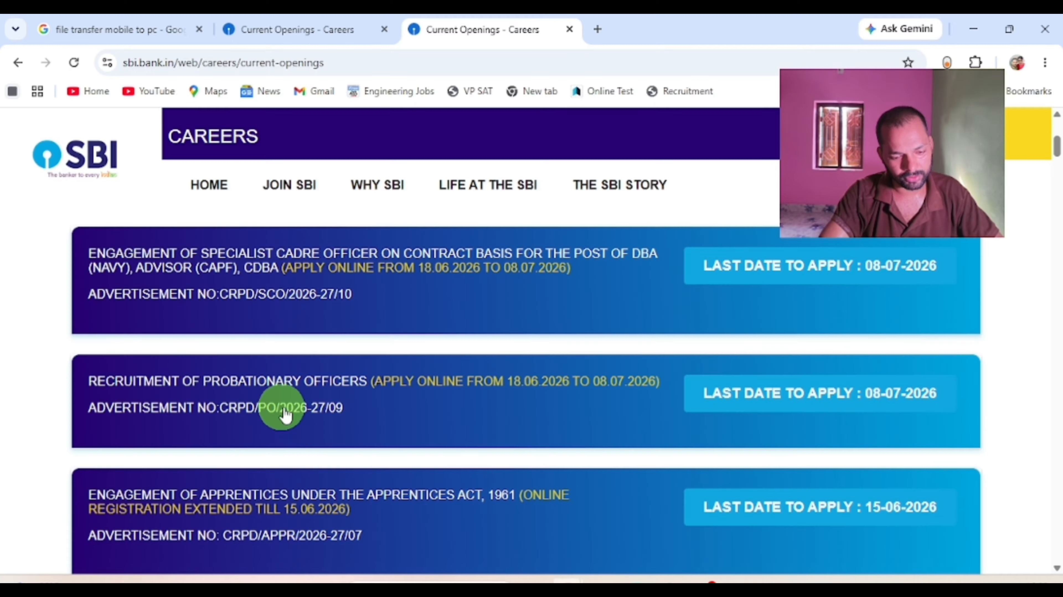
left_click(362, 407)
scroll(256, 447, "down", 3)
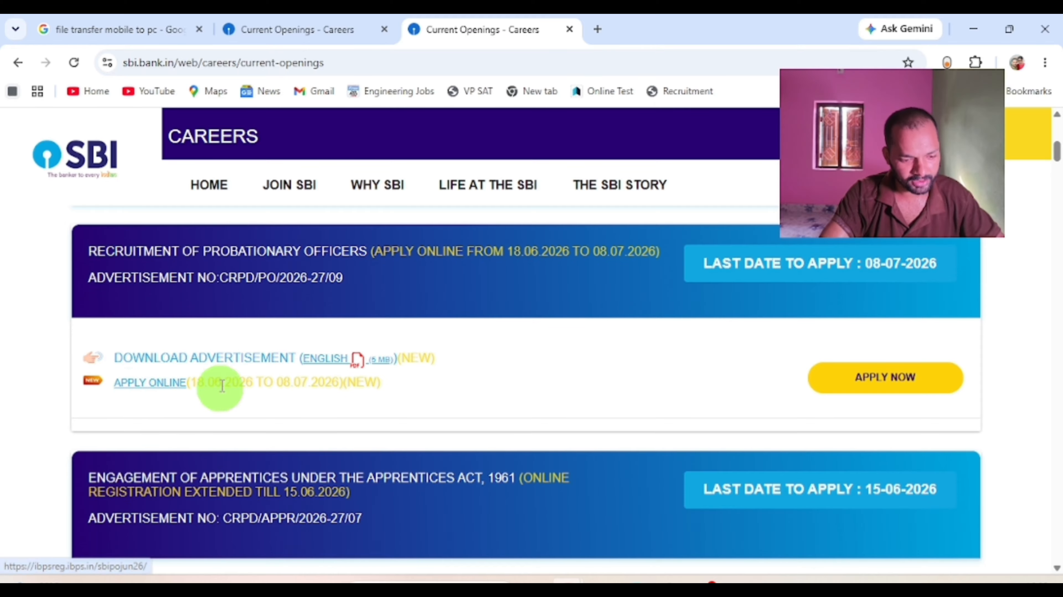
left_click(149, 384)
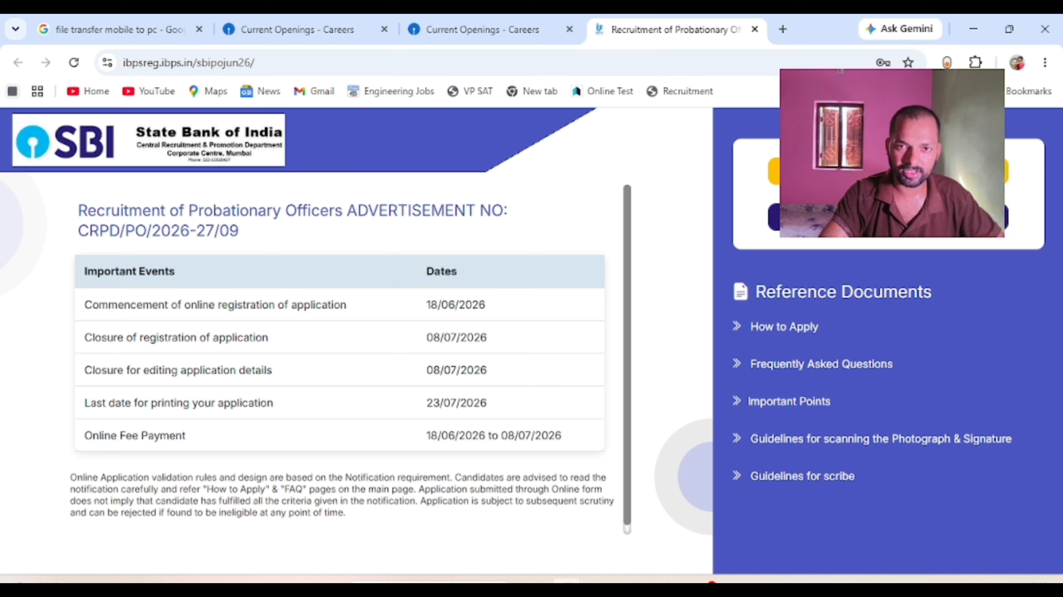
left_click(775, 171)
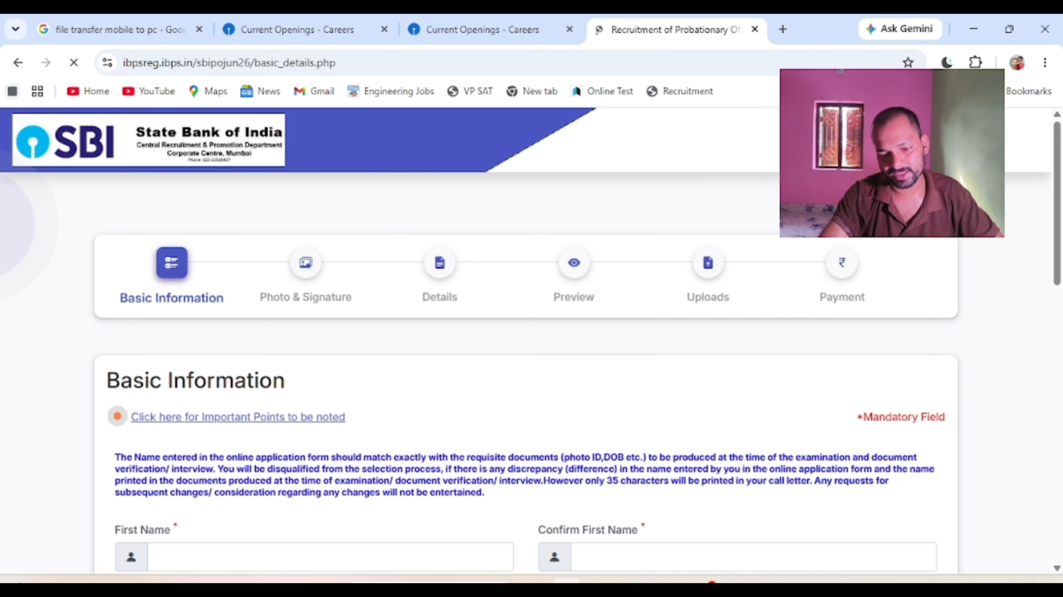
Choose gmail.com as the e-mail domain in the basic information form and confirm the entered details
scroll(293, 240, "down", 6)
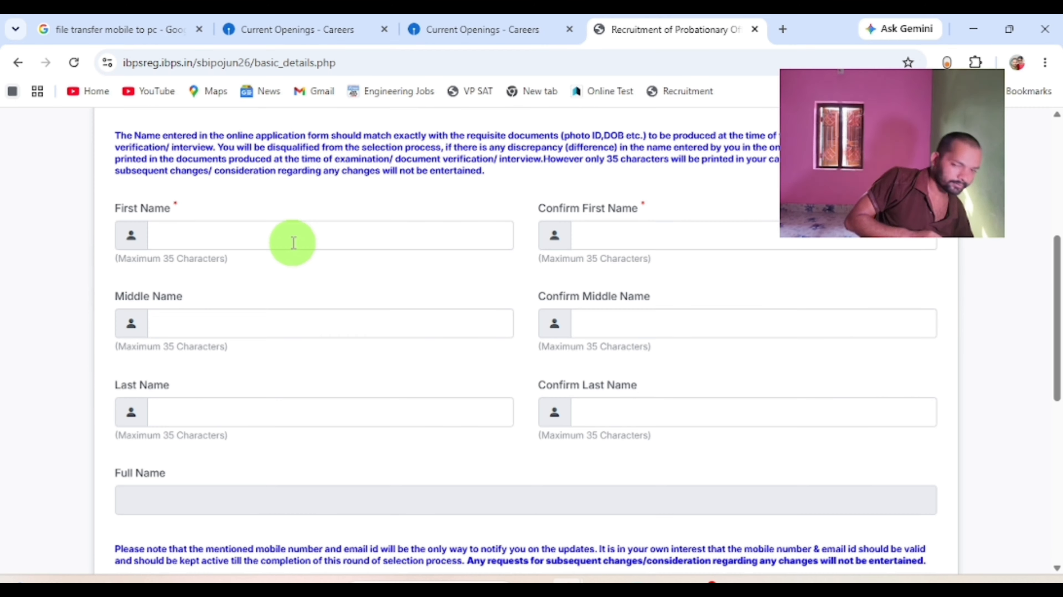
scroll(271, 234, "up", 4)
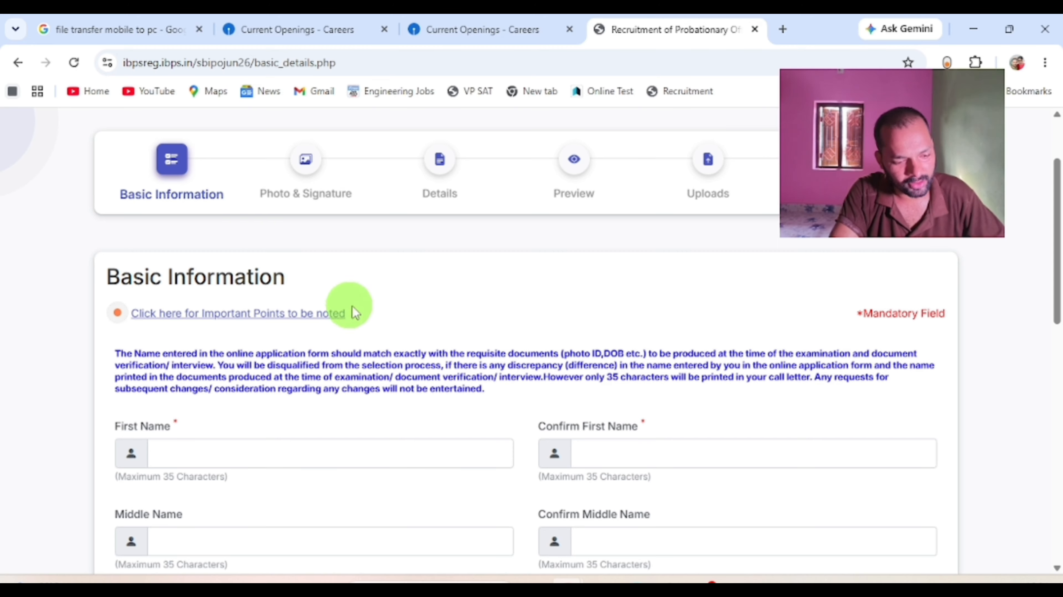
scroll(361, 313, "down", 4)
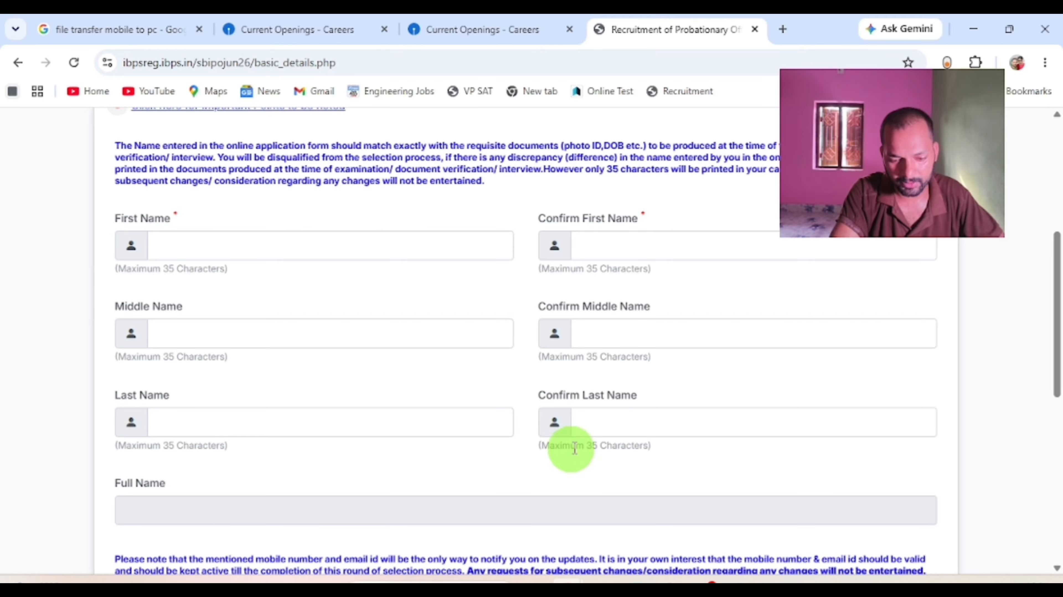
scroll(389, 436, "down", 4)
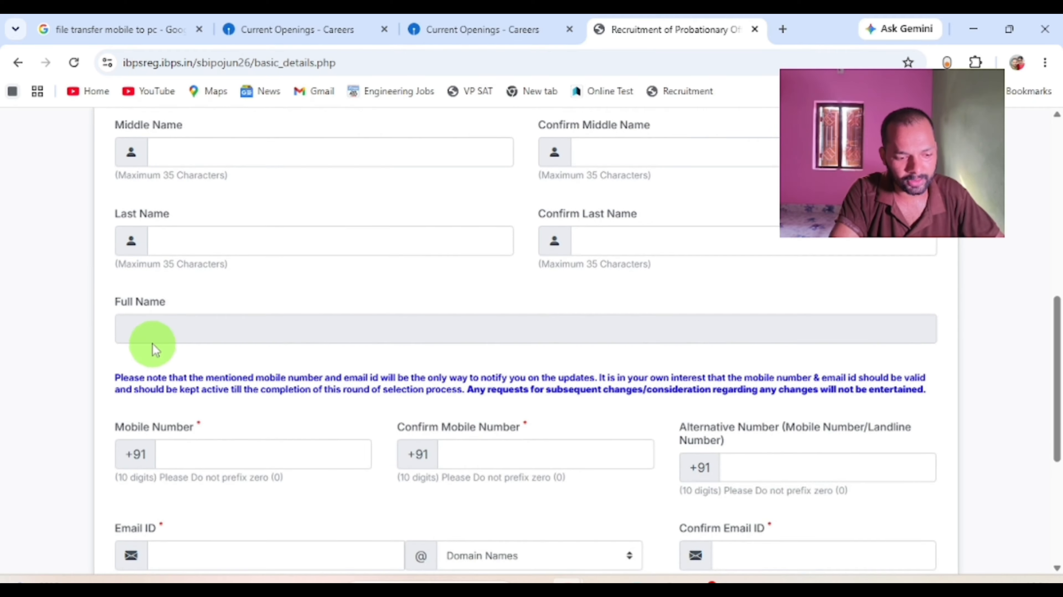
scroll(196, 344, "down", 5)
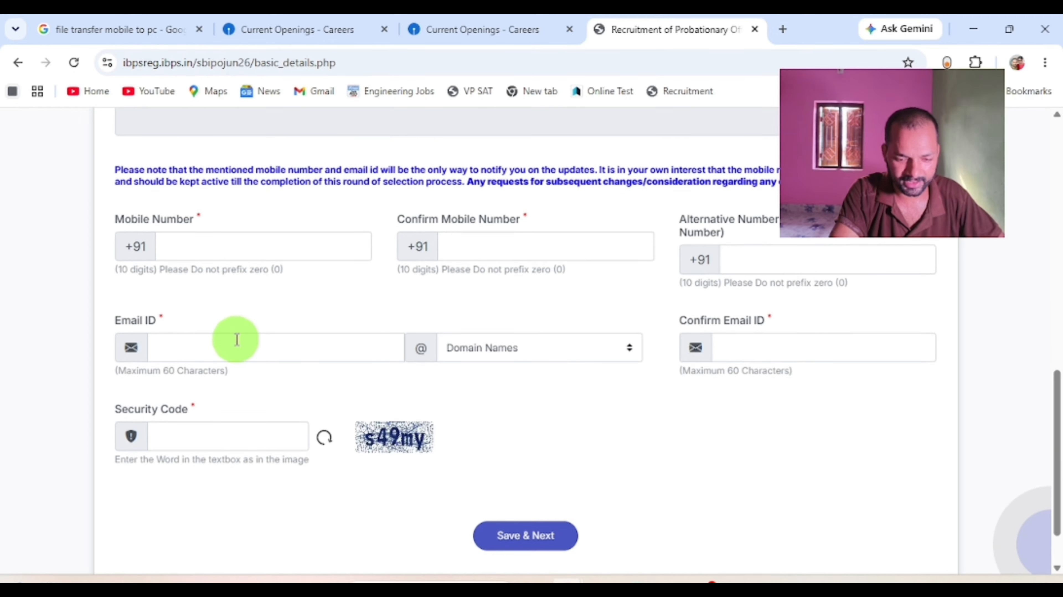
left_click(498, 350)
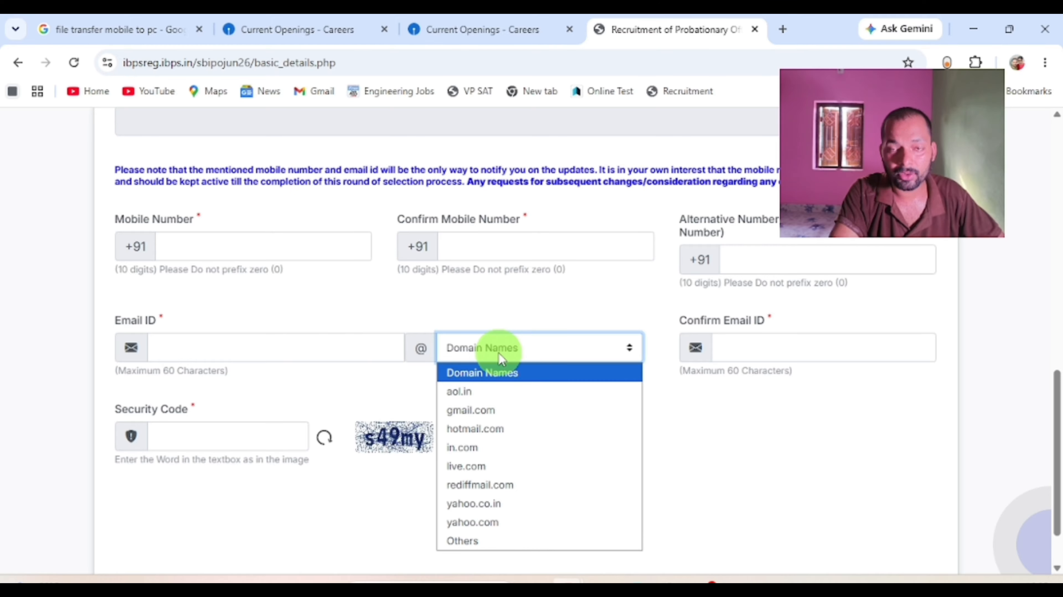
left_click(480, 409)
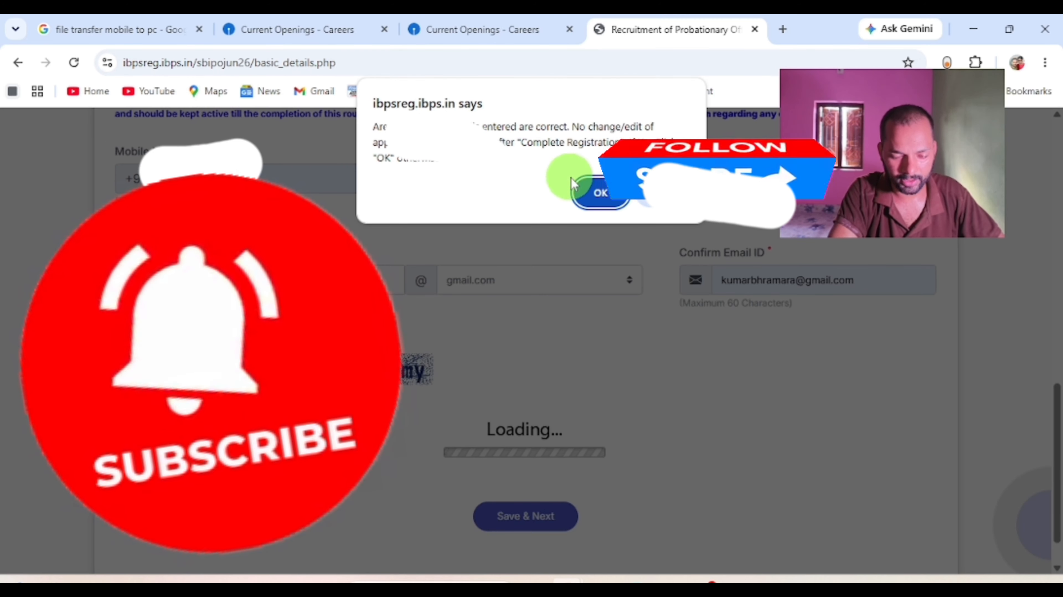
left_click(590, 195)
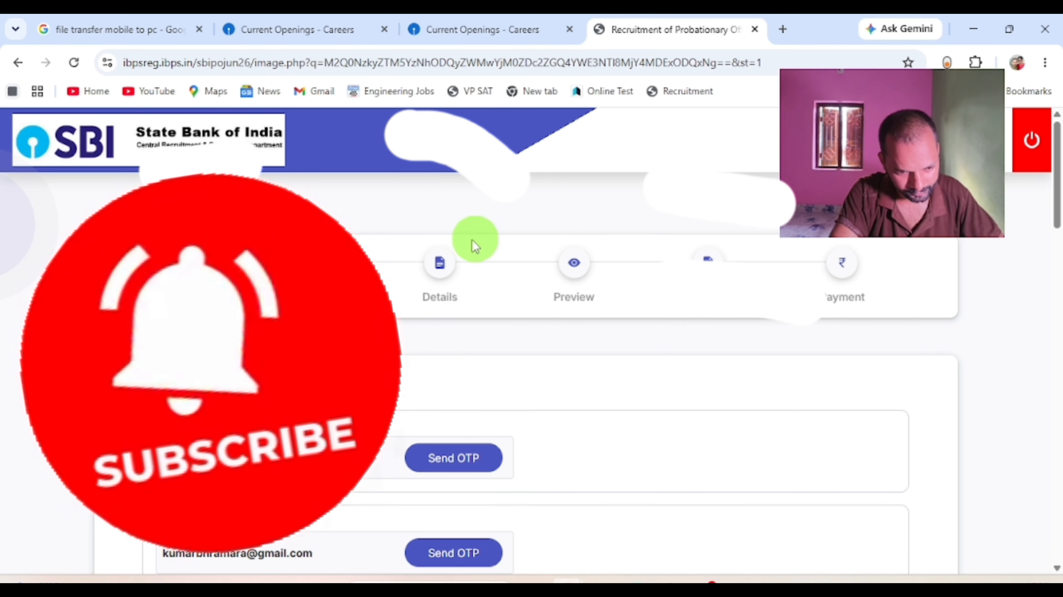
Verify the applicant's mobile number and e-mail address with their OTPs, entering the security code from the image
scroll(454, 258, "down", 4)
scroll(454, 258, "up", 4)
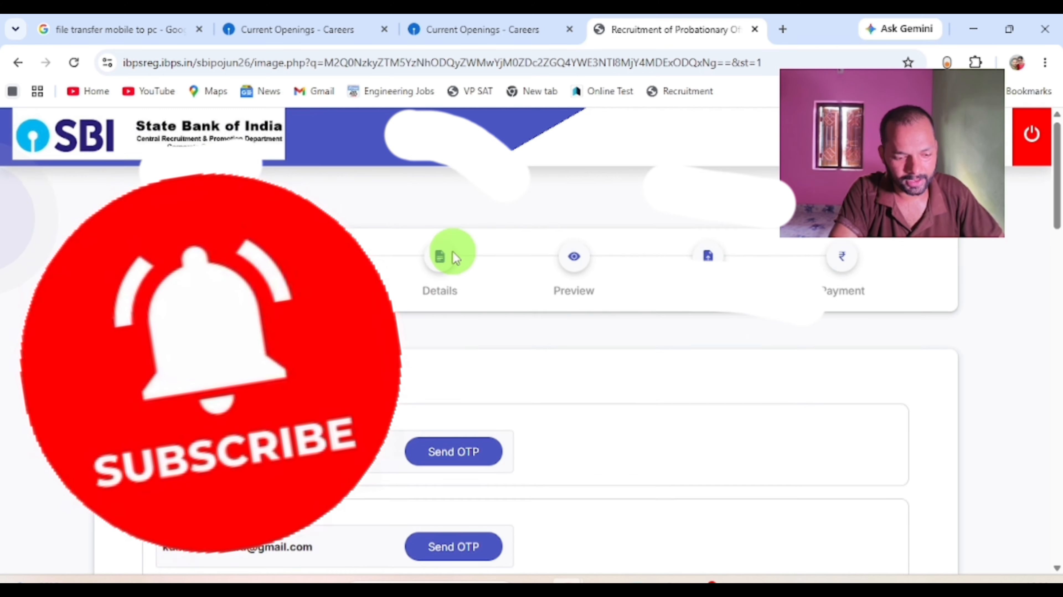
scroll(455, 258, "down", 5)
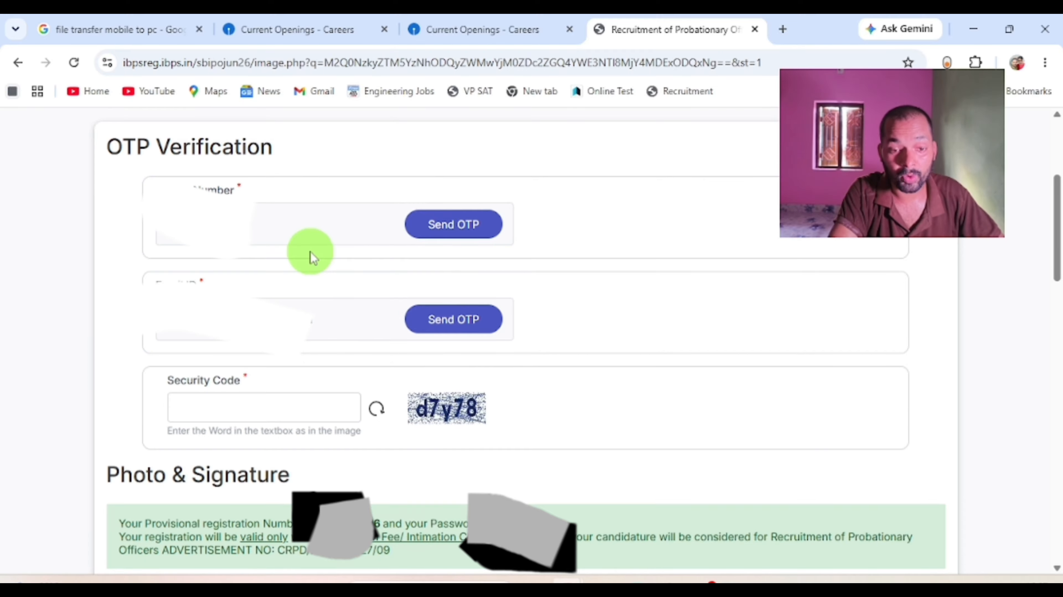
left_click(447, 241)
key("Return")
left_click(304, 409)
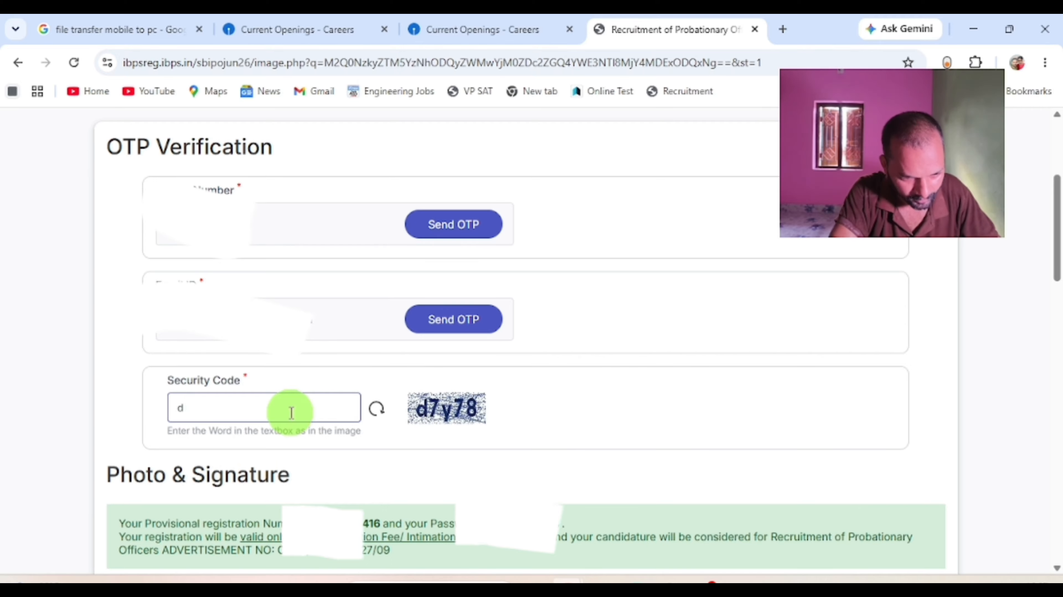
type("d")
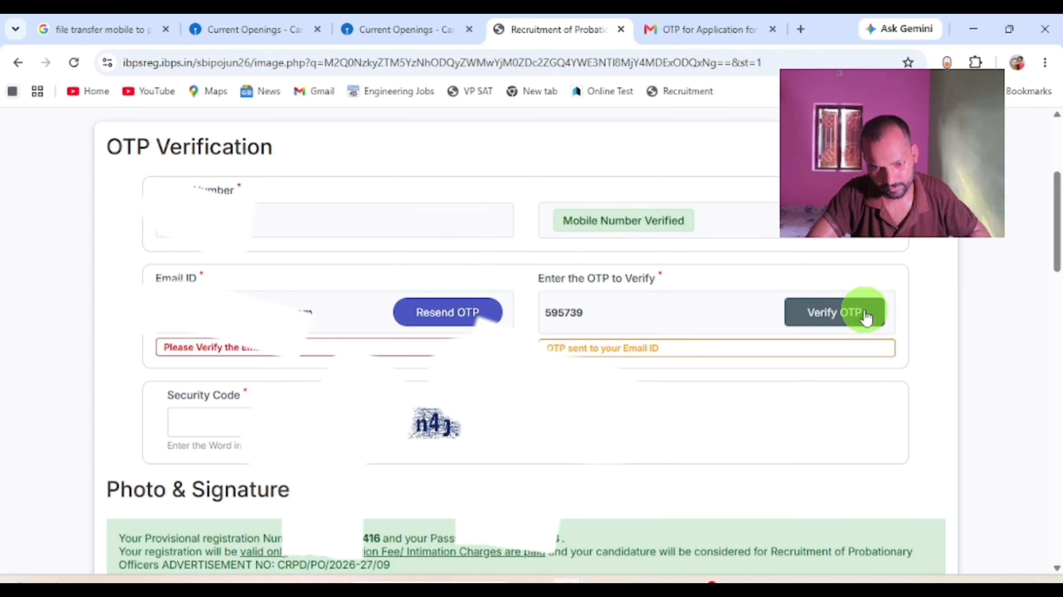
left_click(864, 310)
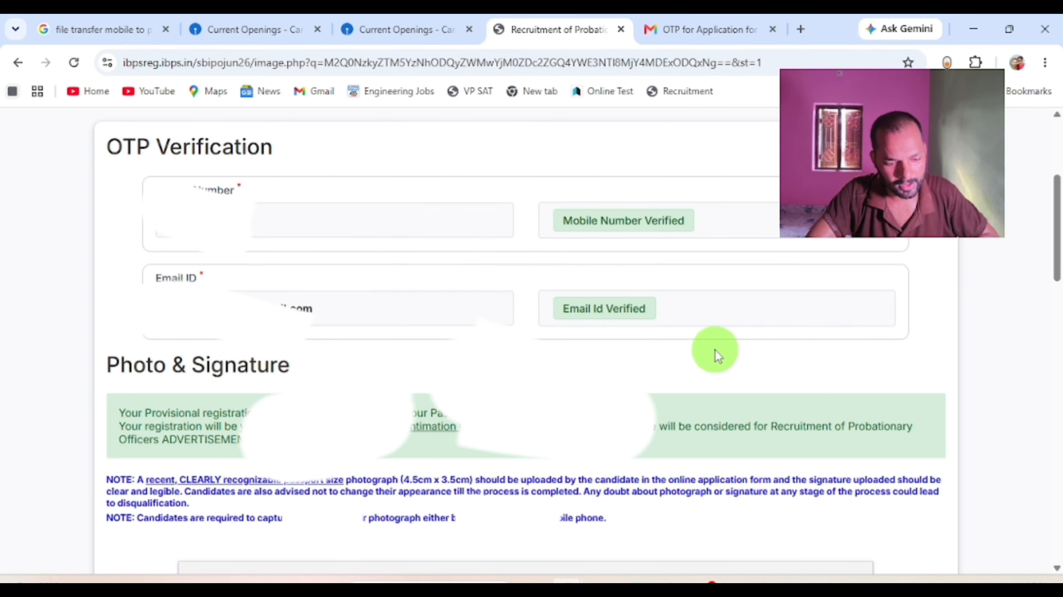
Open the guidelines for scanning the photograph and signature
scroll(715, 349, "down", 8)
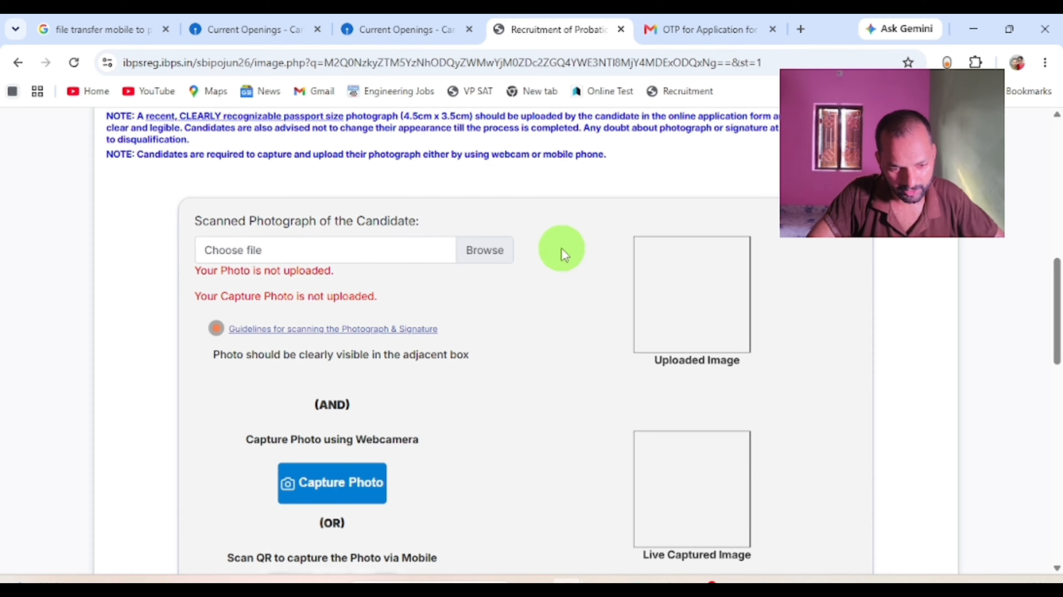
left_click(418, 328)
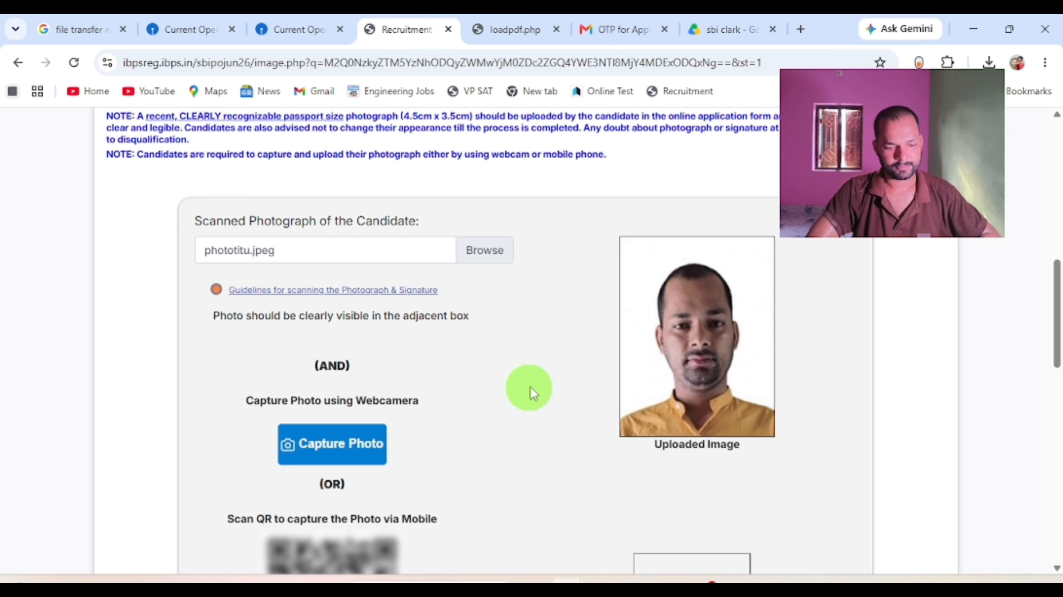
Reveal the QR code for mobile photo capture and take the candidate's live photo with the webcam
scroll(506, 373, "down", 5)
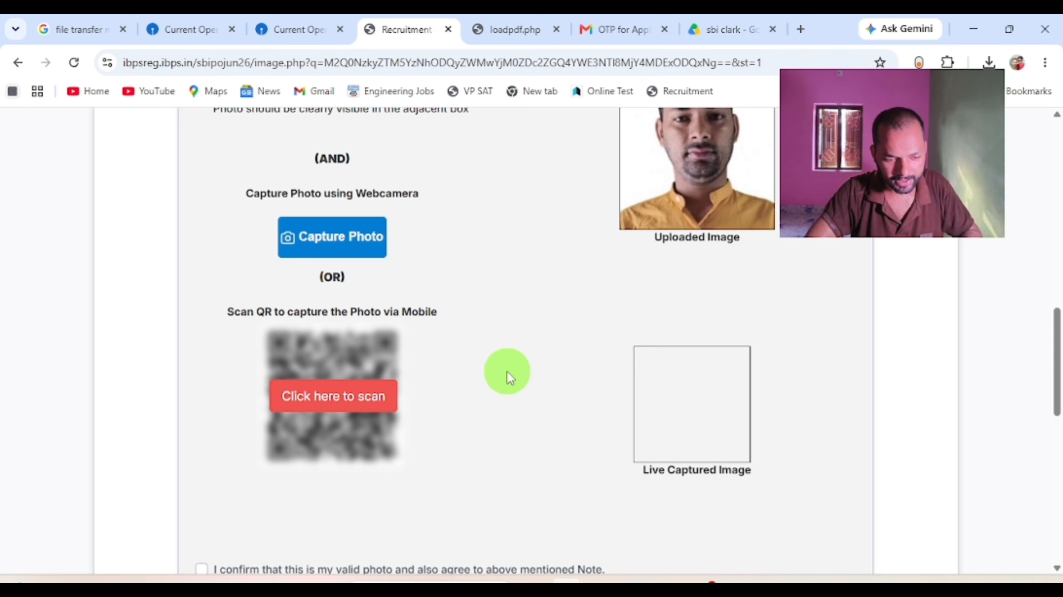
scroll(506, 373, "up", 4)
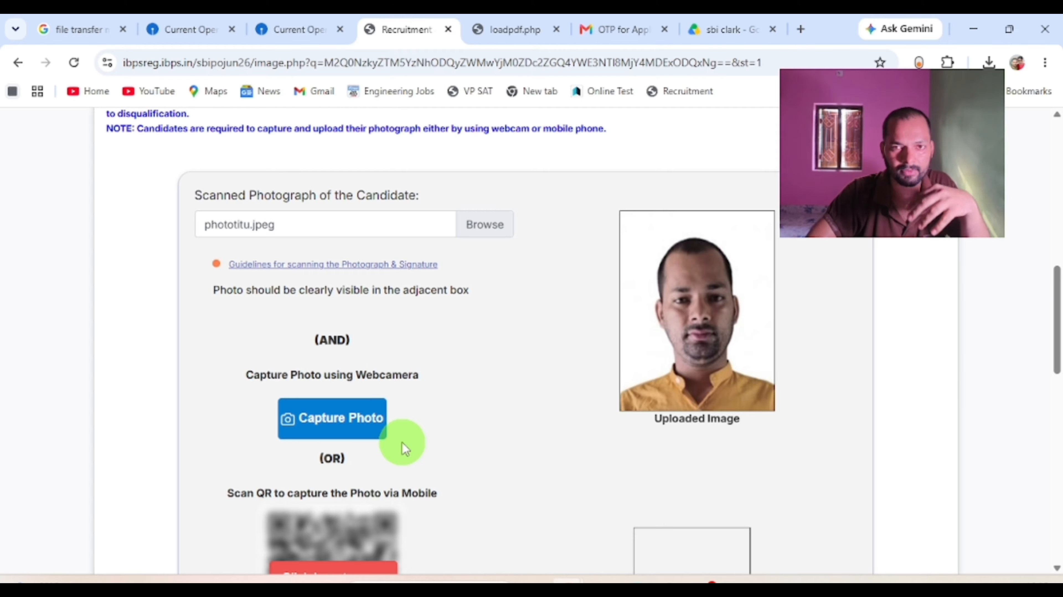
scroll(401, 442, "down", 3)
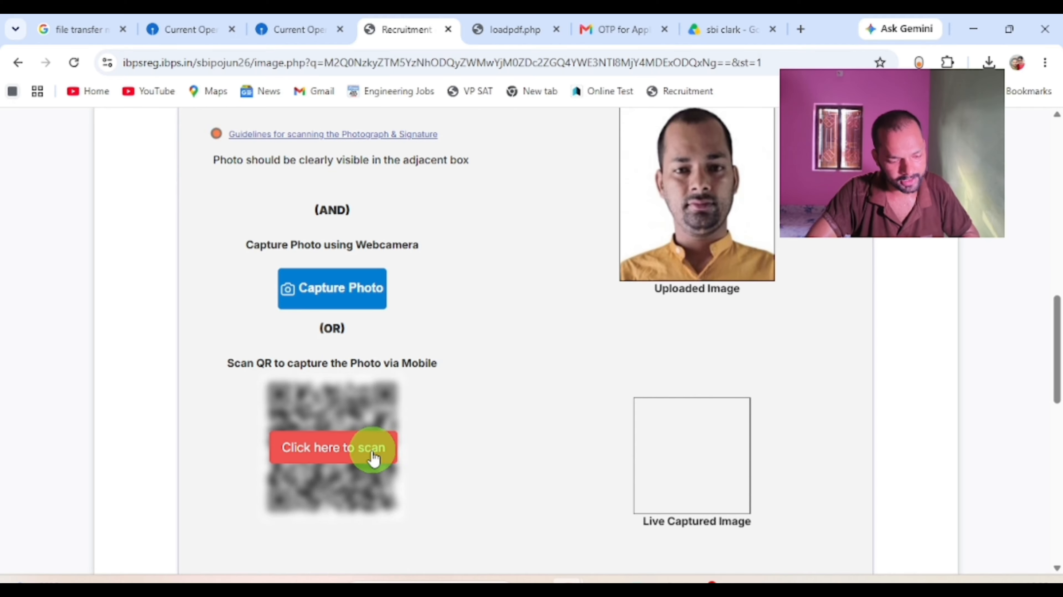
left_click(363, 460)
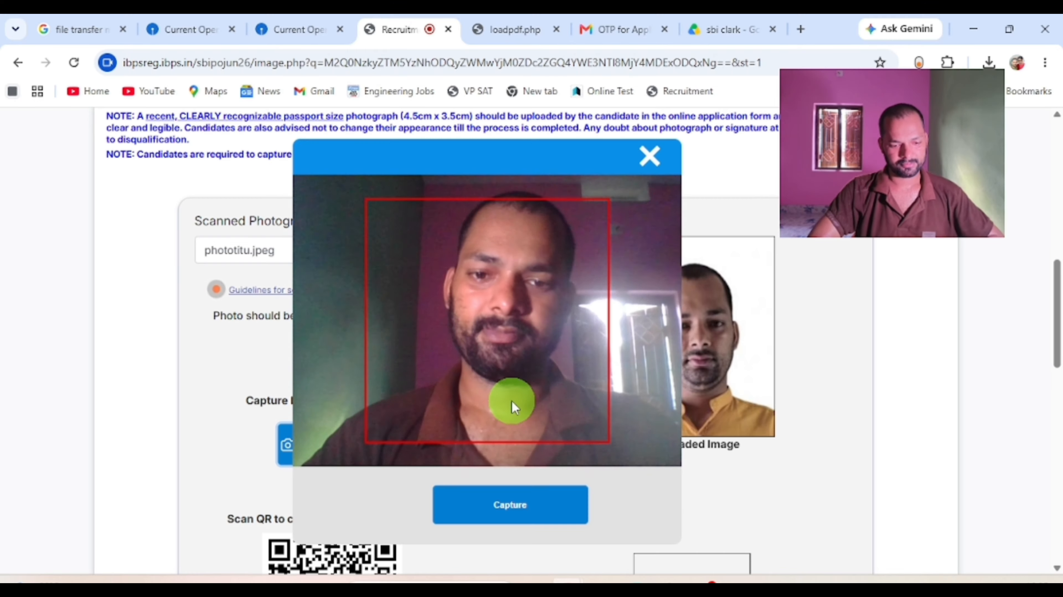
left_click(497, 495)
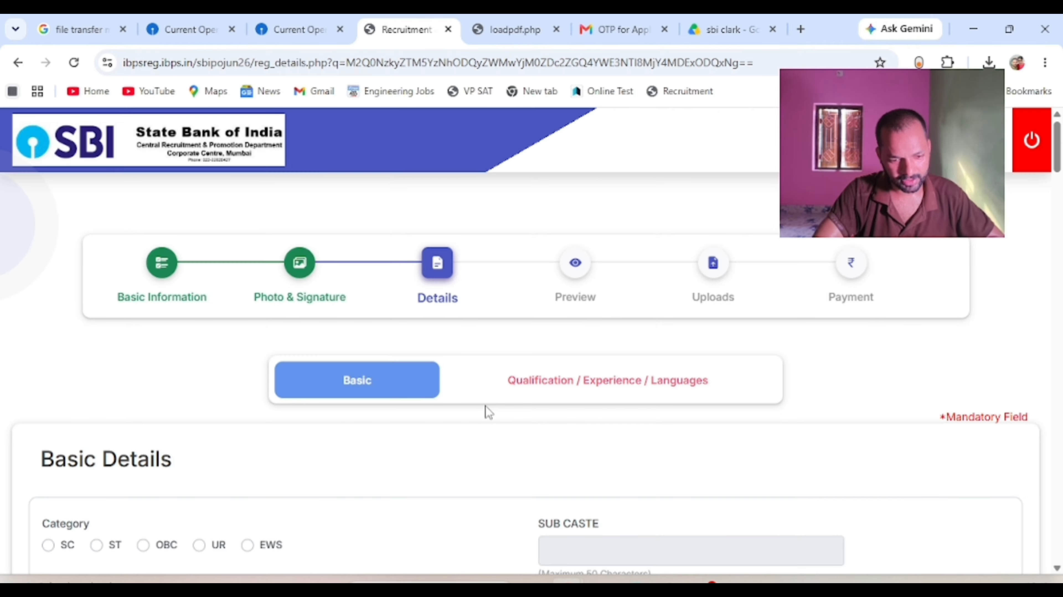
Set the category to SC in the basic details and acknowledge the category notice
scroll(488, 411, "down", 5)
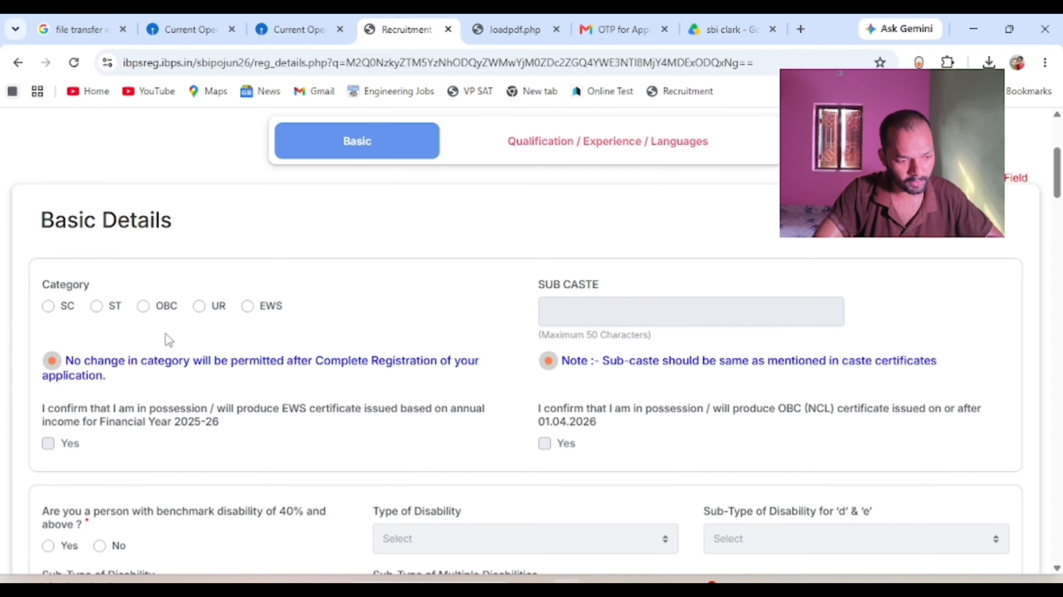
scroll(252, 309, "down", 3)
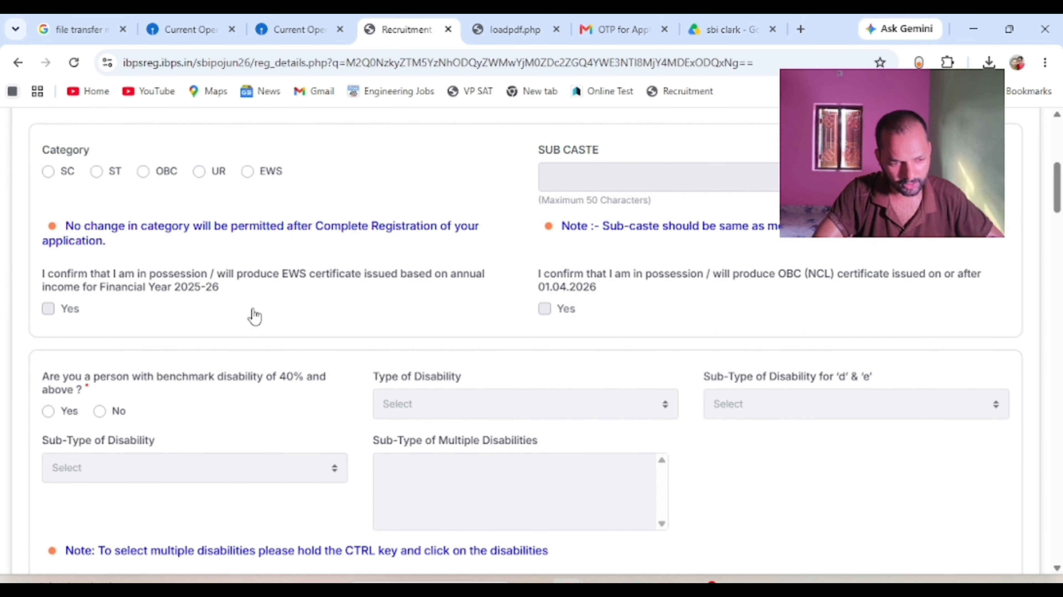
left_click(49, 172)
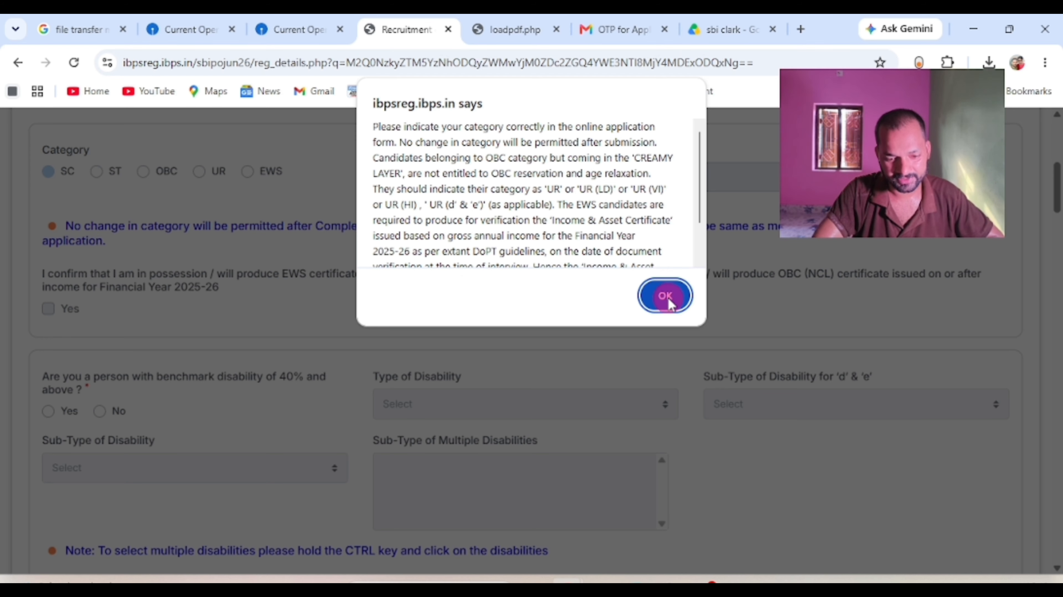
key("Return")
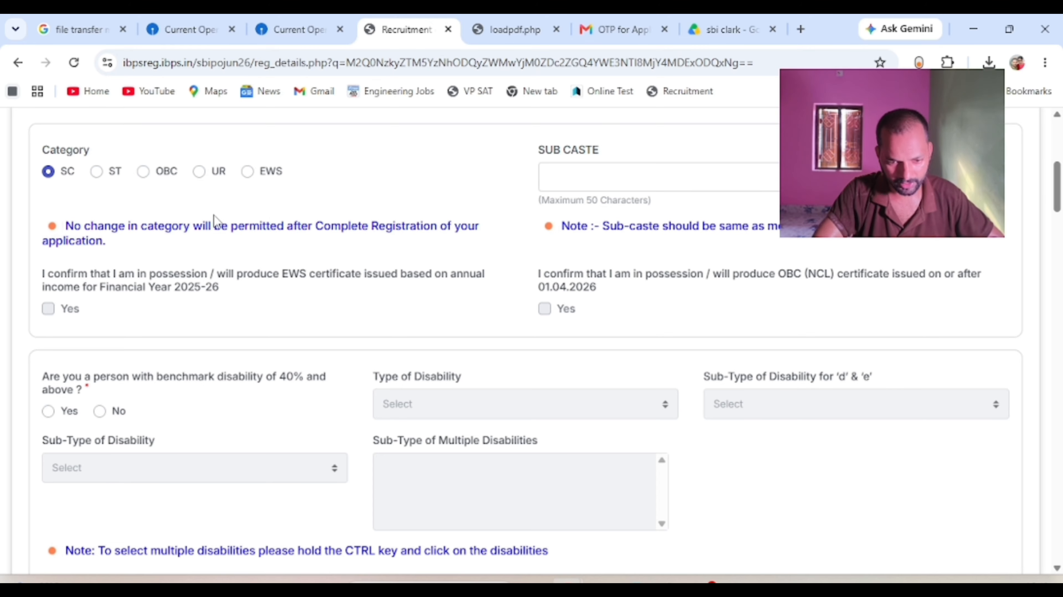
Answer Yes to the benchmark disability of 40% and above question and check the available types of disability
scroll(213, 219, "down", 1)
scroll(214, 219, "up", 1)
scroll(214, 219, "down", 3)
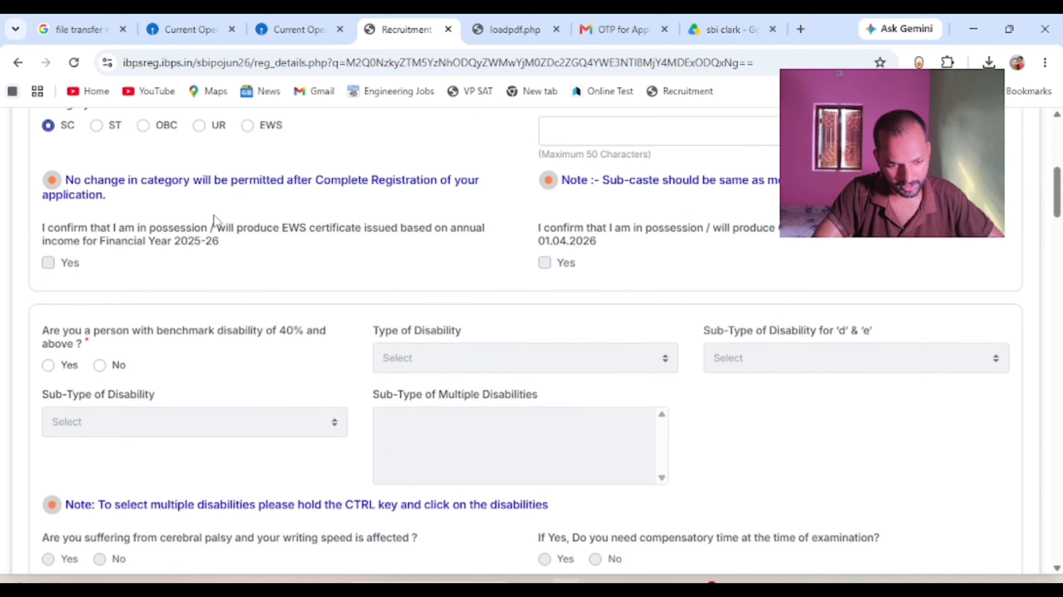
scroll(215, 220, "up", 1)
scroll(216, 222, "up", 2)
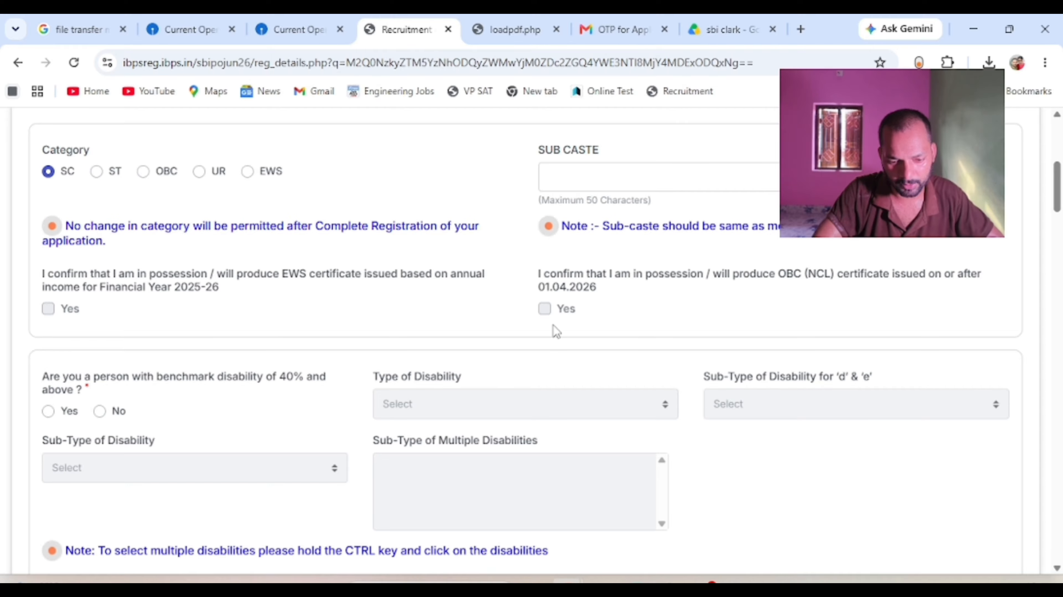
scroll(305, 330, "down", 5)
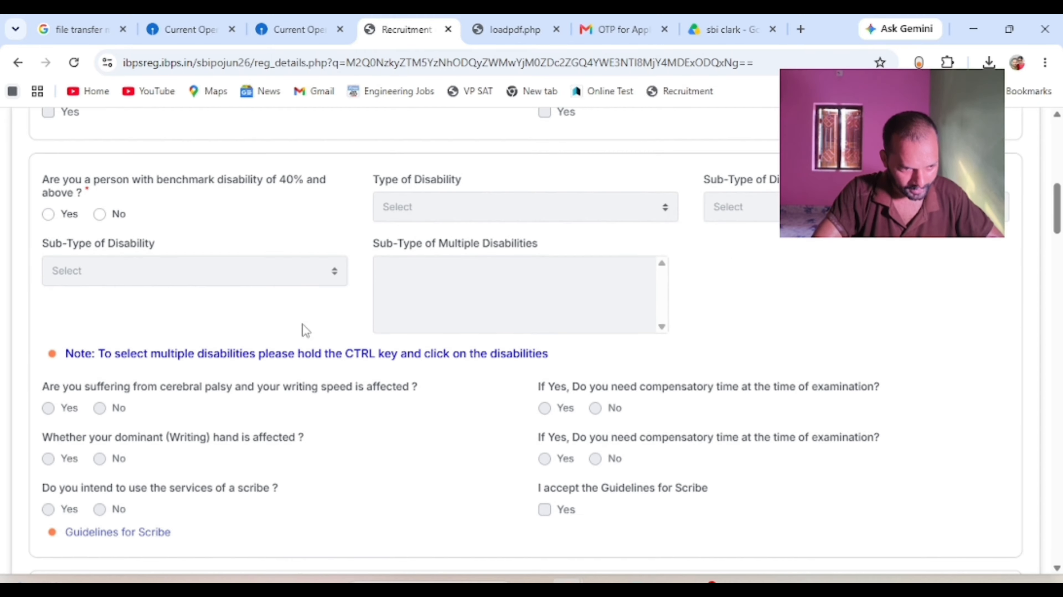
left_click(48, 214)
left_click(101, 215)
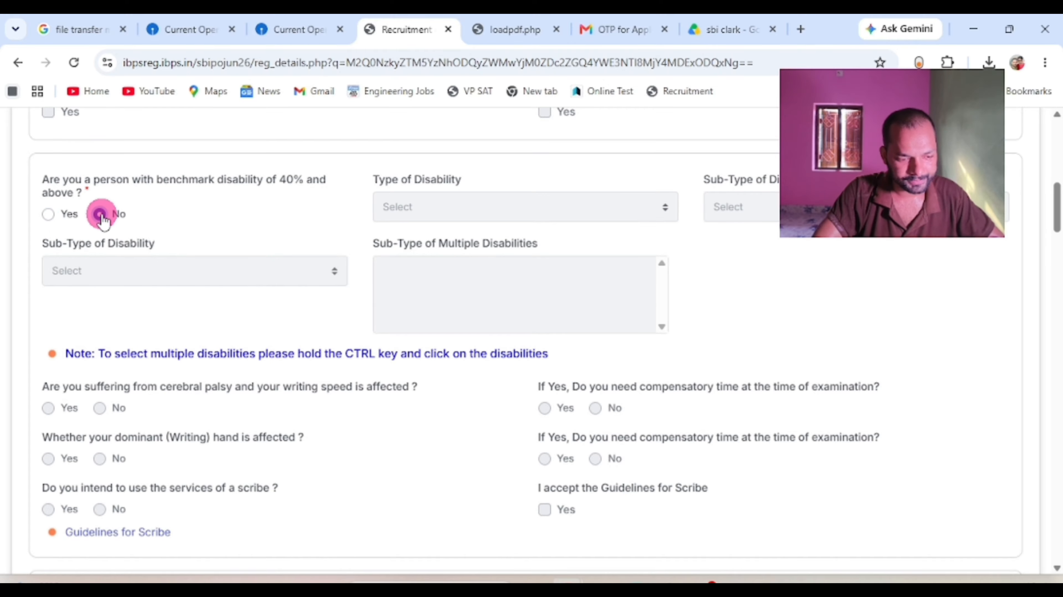
left_click(49, 215)
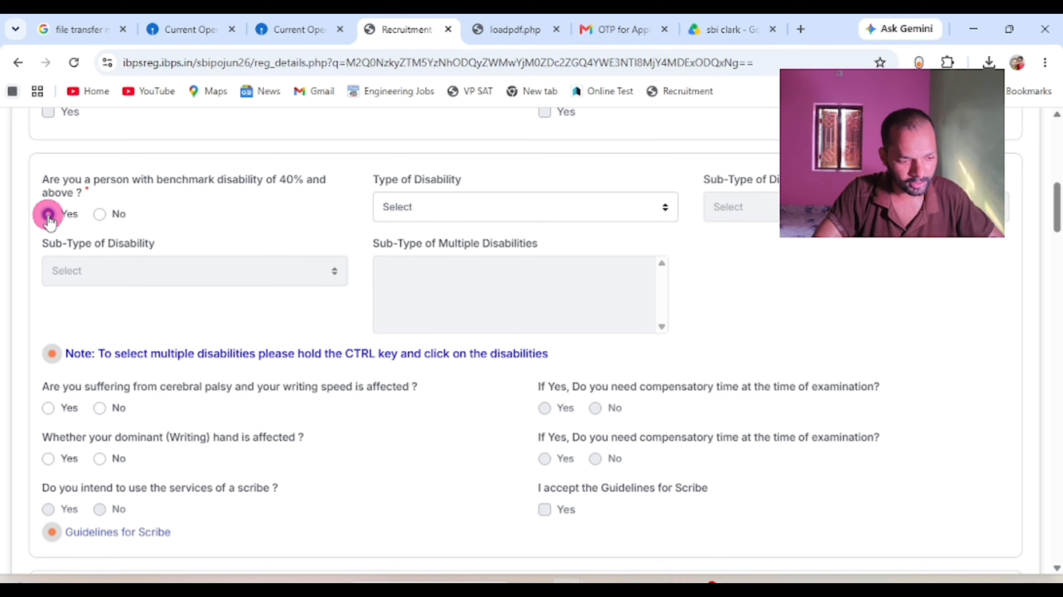
left_click(405, 204)
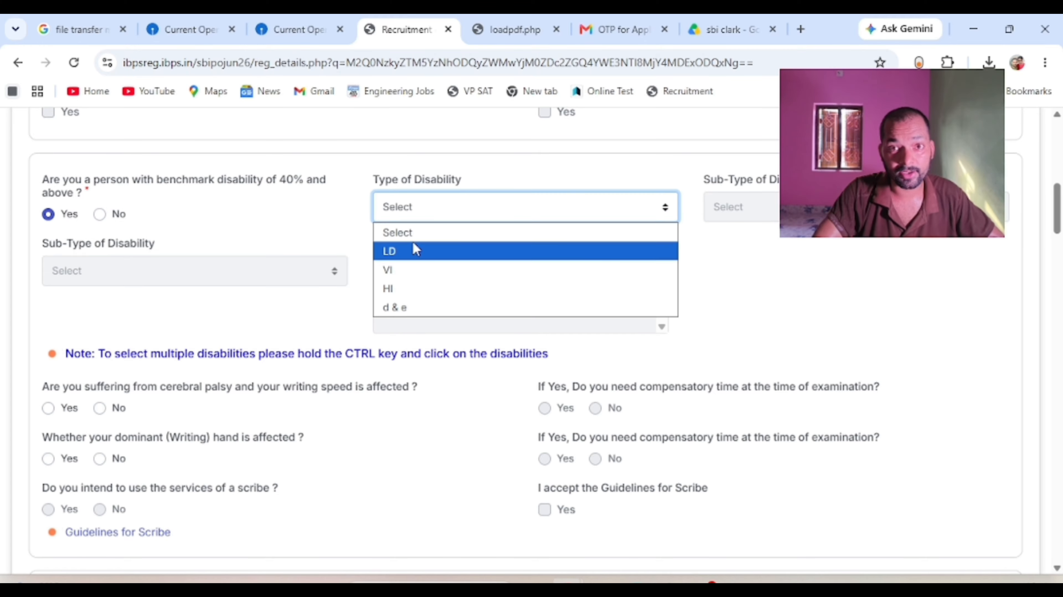
left_click(393, 212)
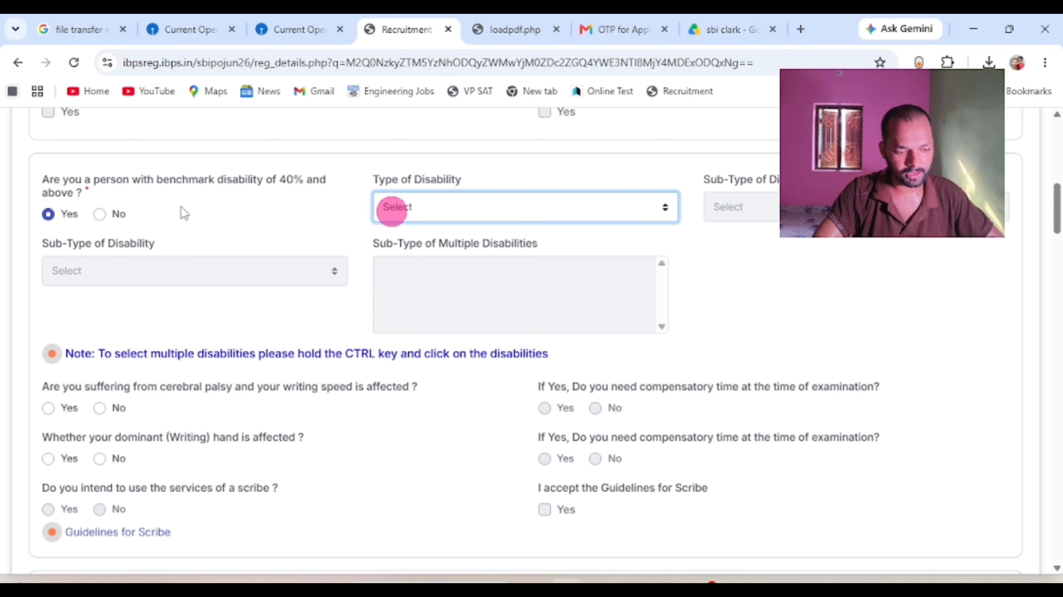
Answer No to the benchmark disability of 40% and above question and review the related disability and scribe questions
left_click(99, 215)
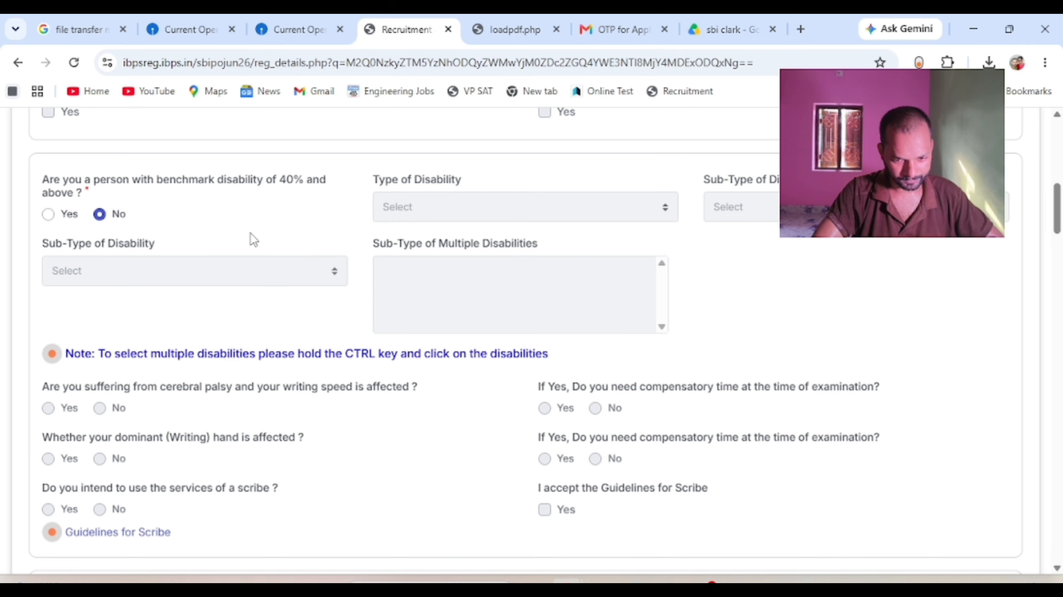
scroll(206, 340, "down", 3)
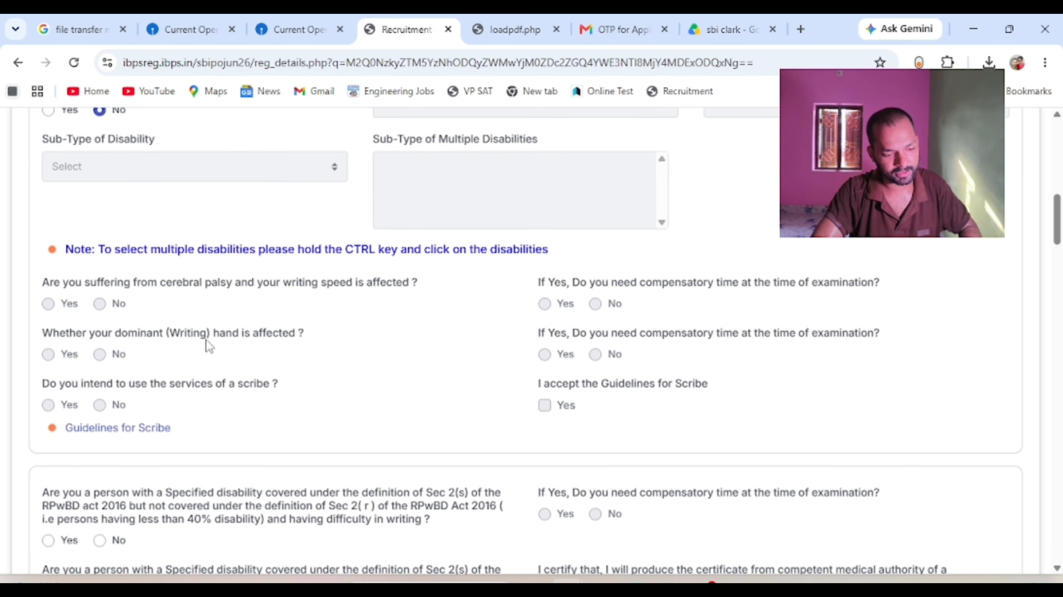
scroll(212, 384, "up", 3)
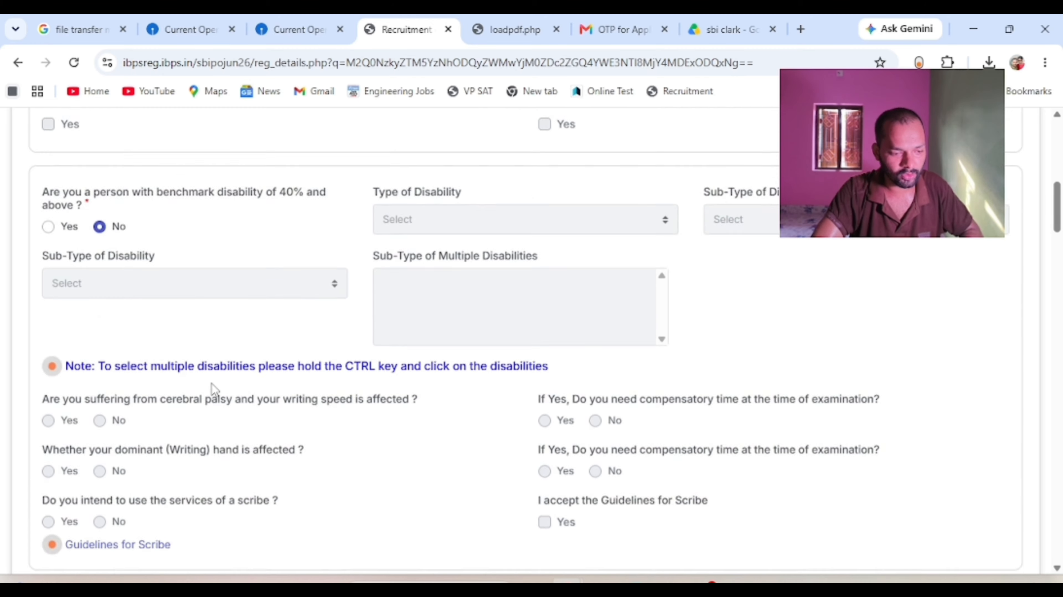
Try No and Yes as answers to the question on specified disability below 40% with difficulty in writing
scroll(211, 384, "down", 7)
scroll(181, 376, "down", 3)
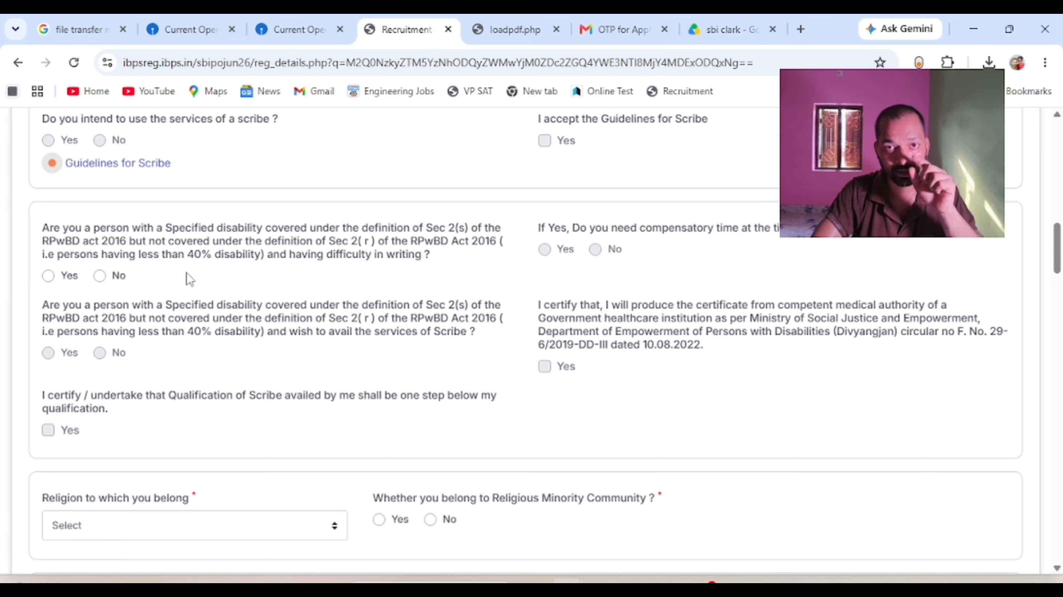
left_click(101, 275)
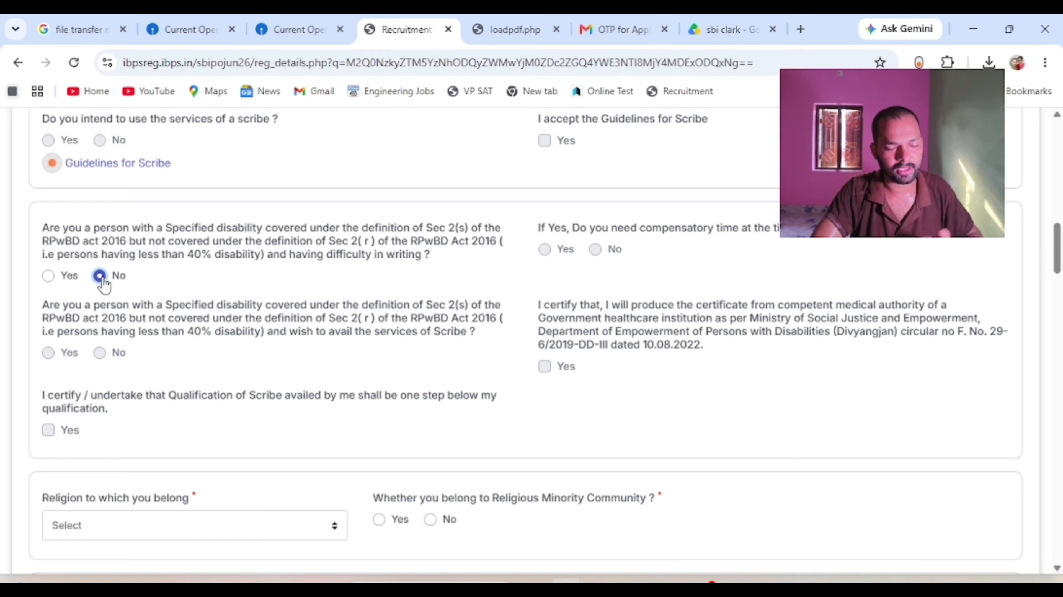
left_click(49, 276)
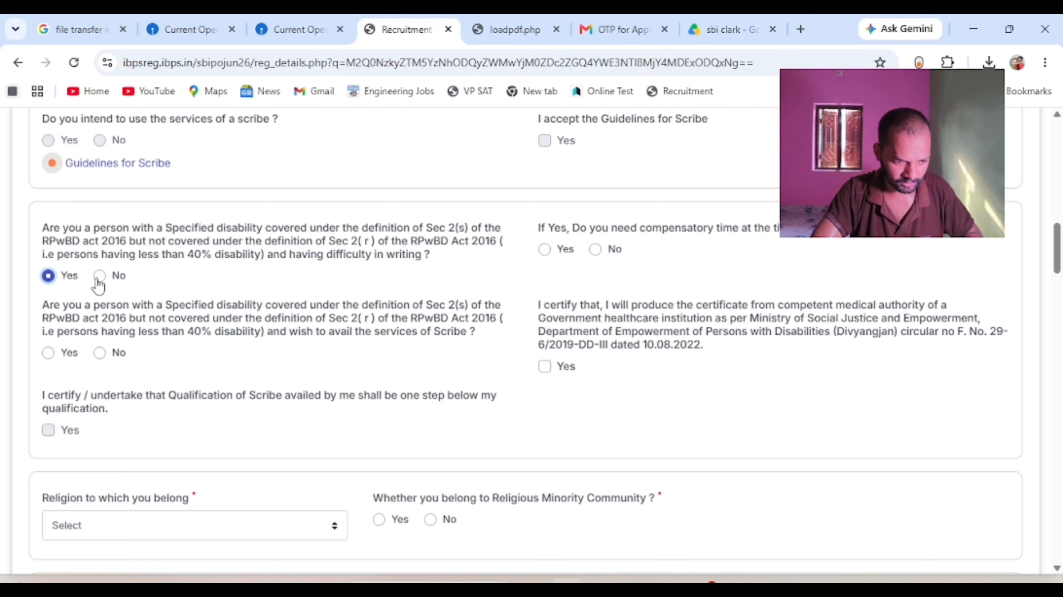
Set the religion to Hindu
scroll(289, 269, "down", 5)
left_click(287, 266)
key("h")
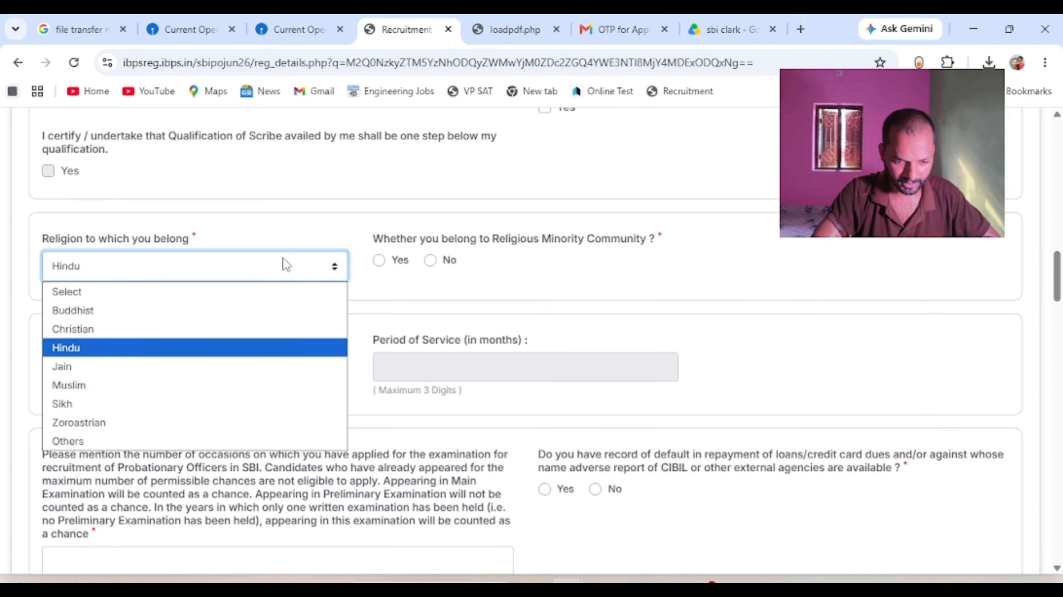
Choose the Odisha examination centres: Cuttack for the preliminary examination and Bhubaneswar for the main examination
scroll(77, 328, "down", 10)
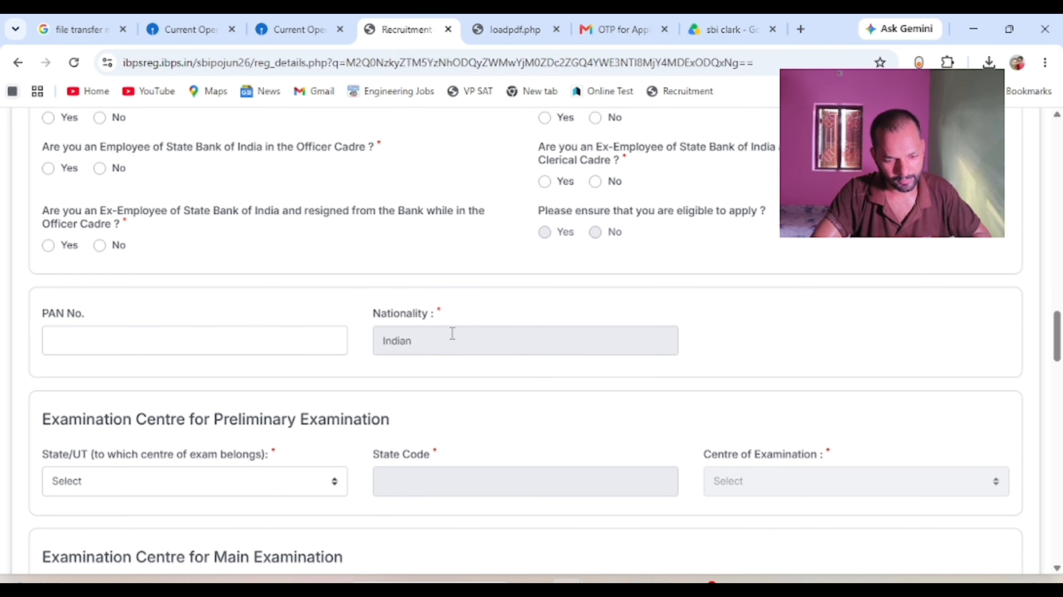
left_click(727, 272)
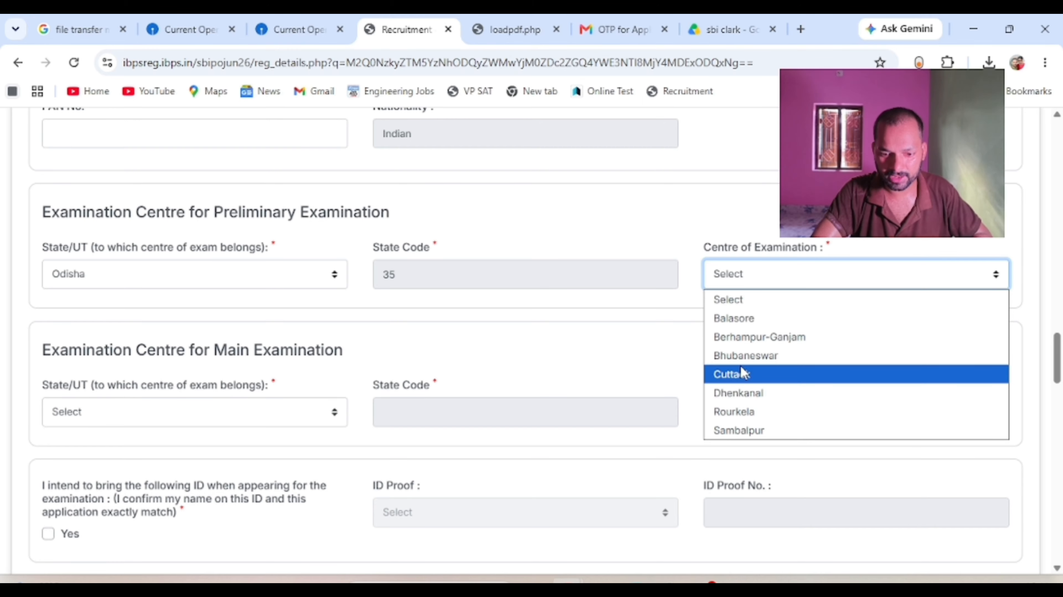
left_click(741, 374)
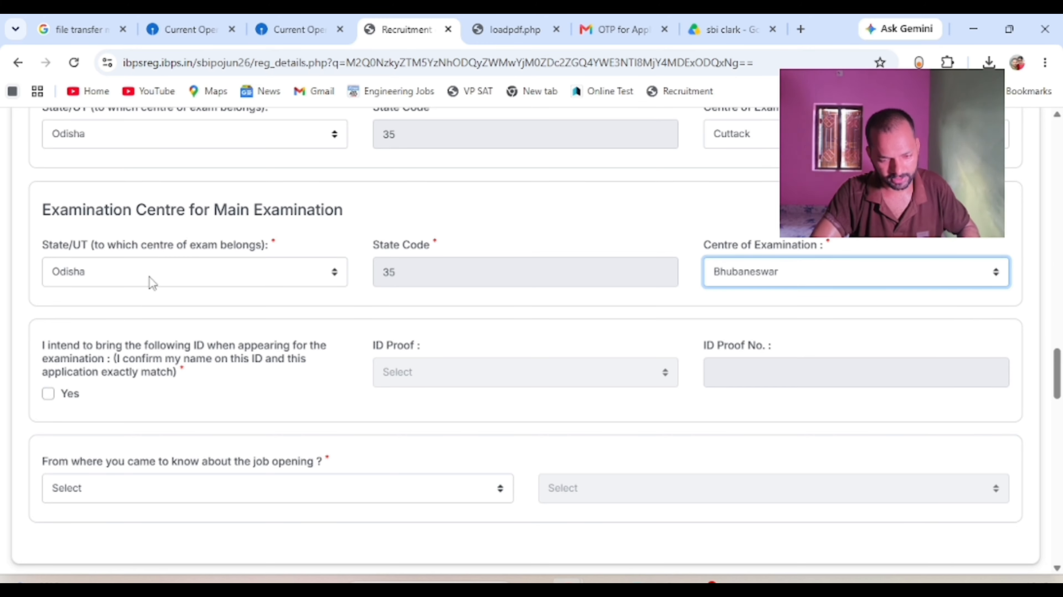
left_click(792, 270)
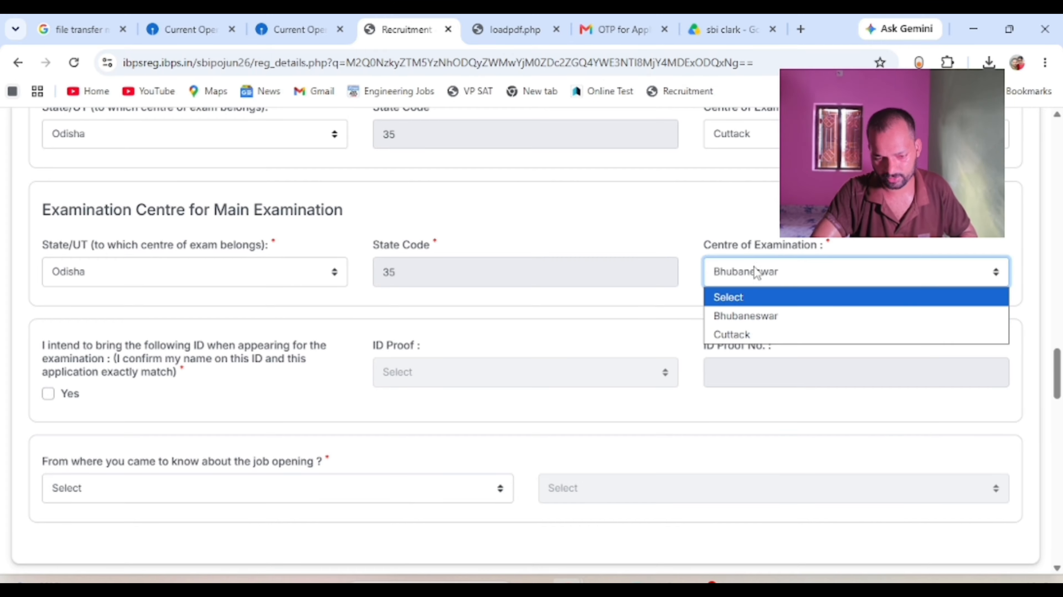
Confirm the ID declaration with Aadhar Card as ID proof, and set the job opening source to Job Portal and Others
scroll(92, 295, "down", 2)
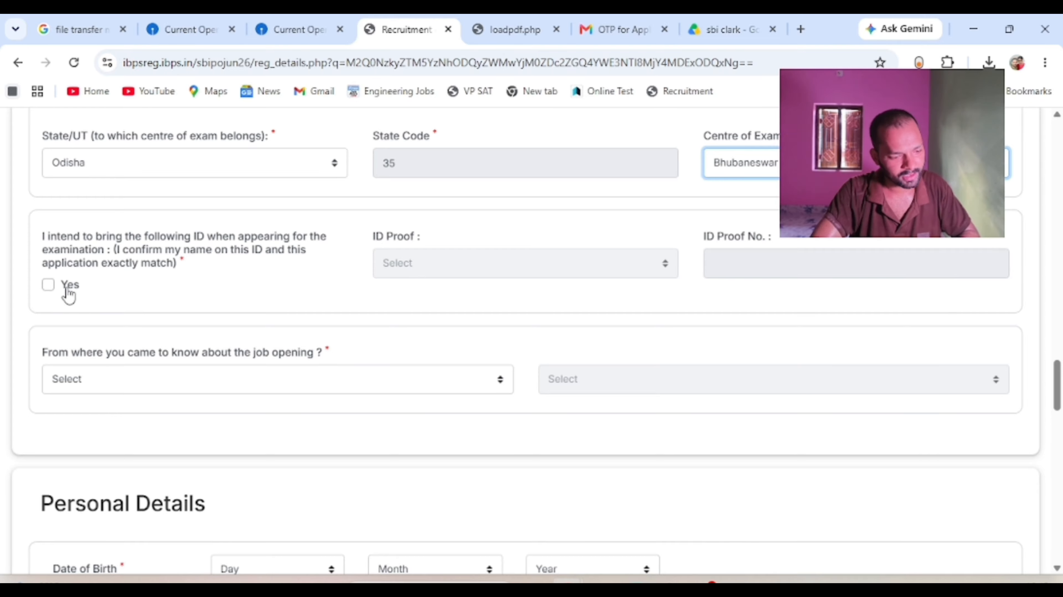
left_click(49, 287)
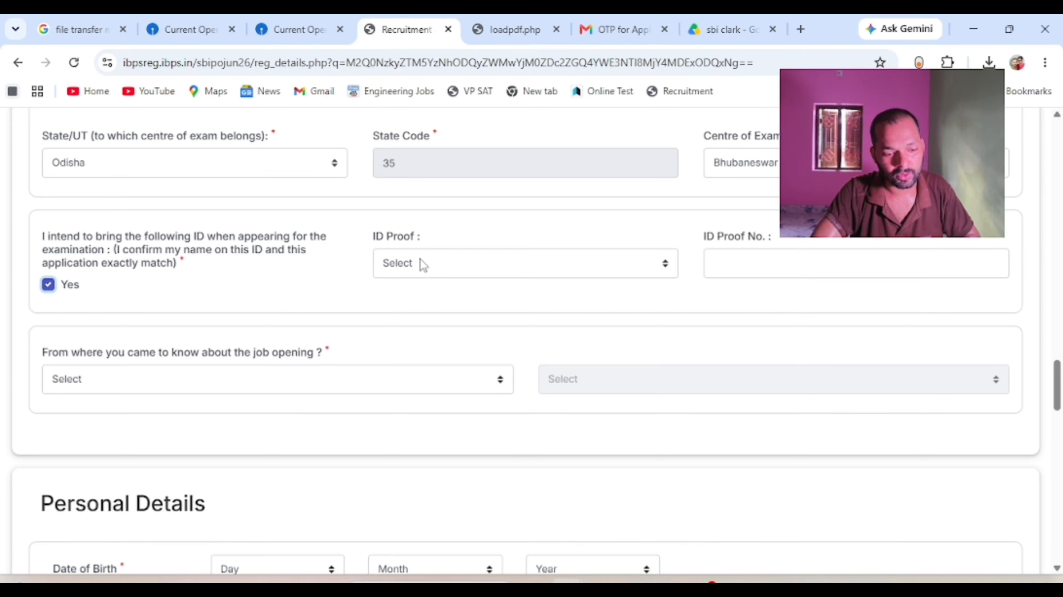
left_click(421, 273)
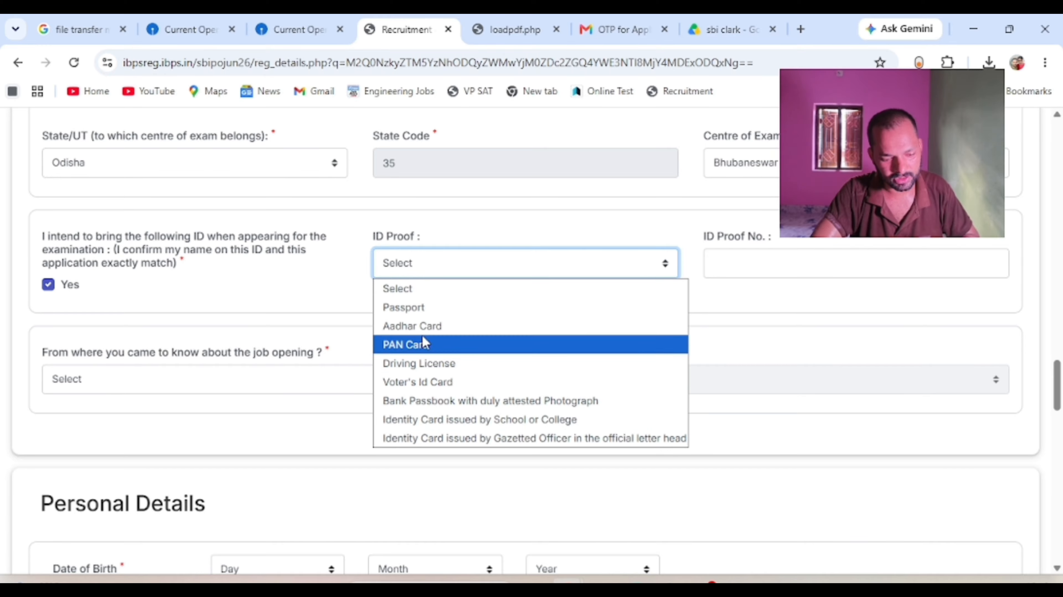
left_click(442, 326)
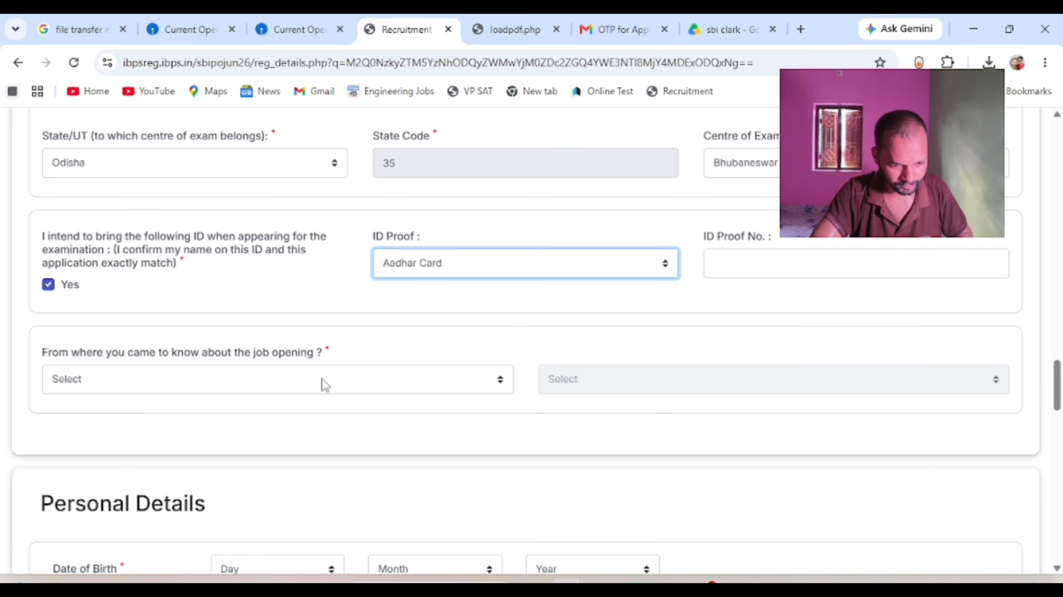
scroll(323, 378, "down", 2)
left_click(270, 301)
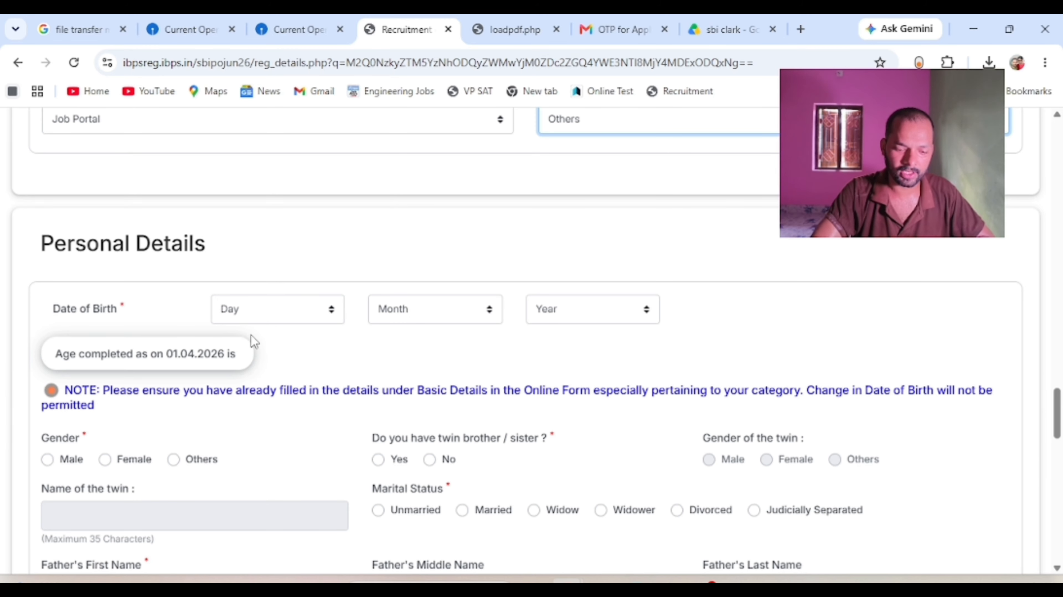
Review the personal details, correspondence and permanent address, GST invoicing and application fee sections
scroll(439, 217, "down", 6)
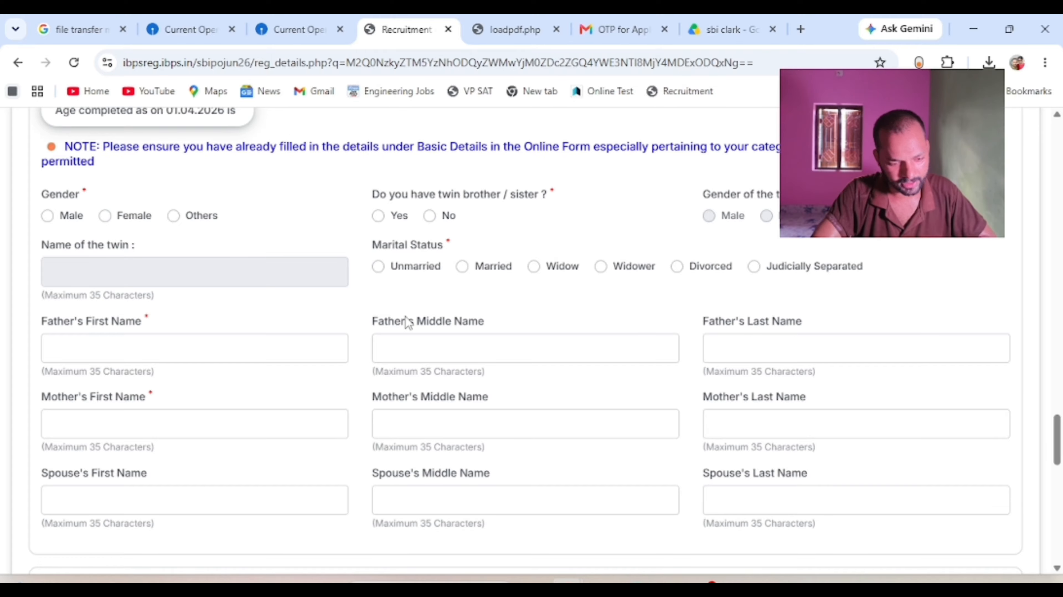
scroll(407, 322, "down", 3)
scroll(415, 307, "down", 3)
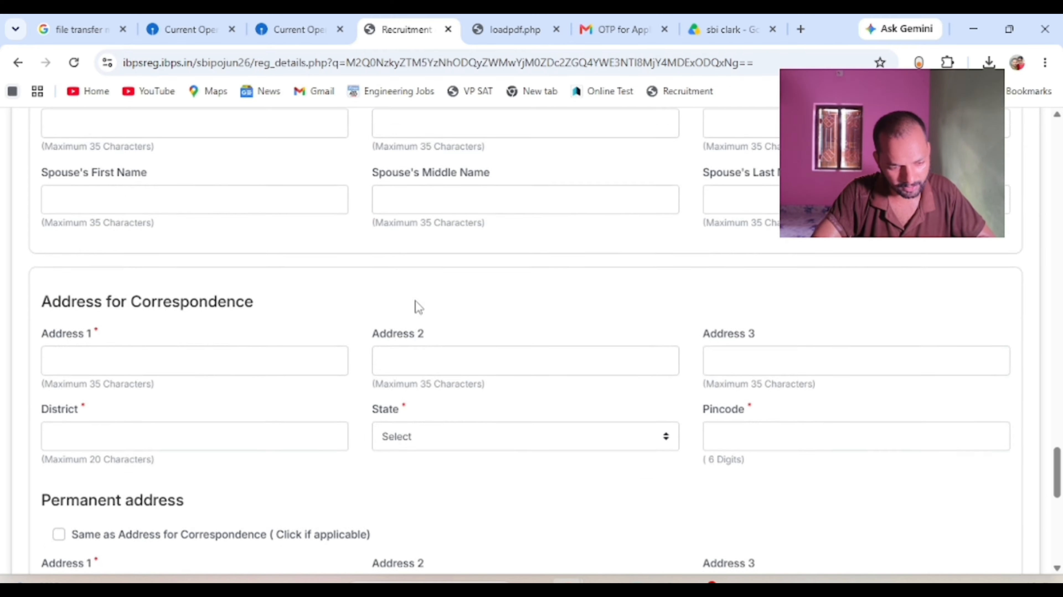
scroll(418, 307, "down", 3)
scroll(237, 376, "down", 4)
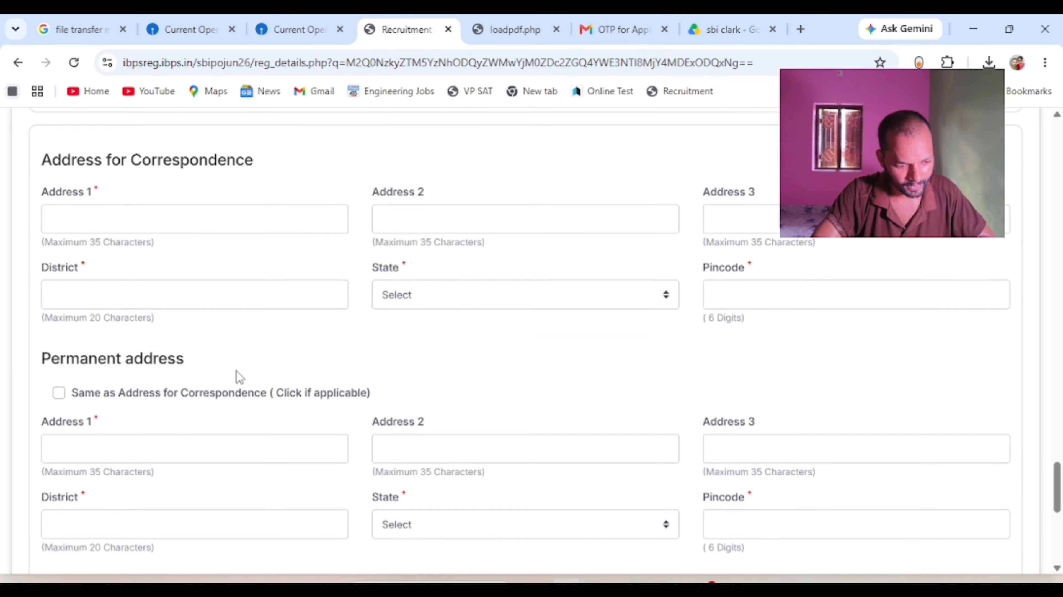
scroll(236, 371, "up", 1)
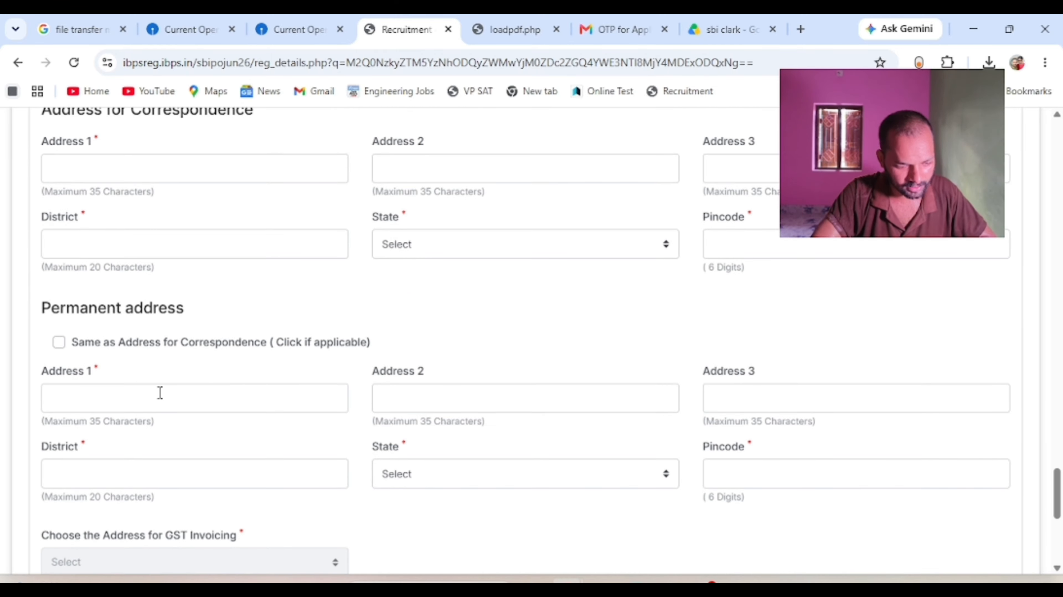
scroll(159, 392, "down", 7)
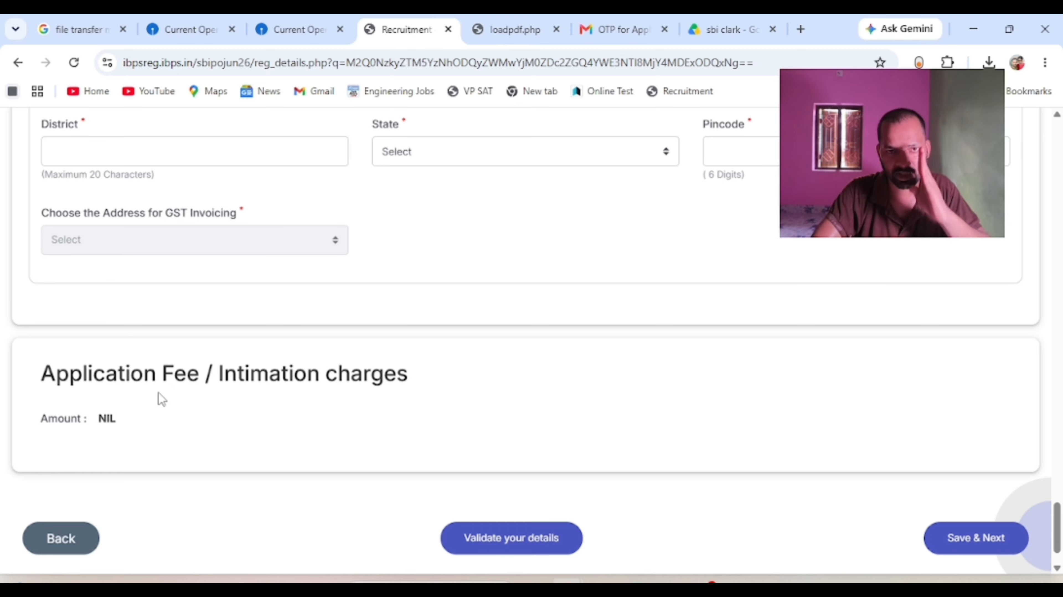
scroll(158, 392, "down", 1)
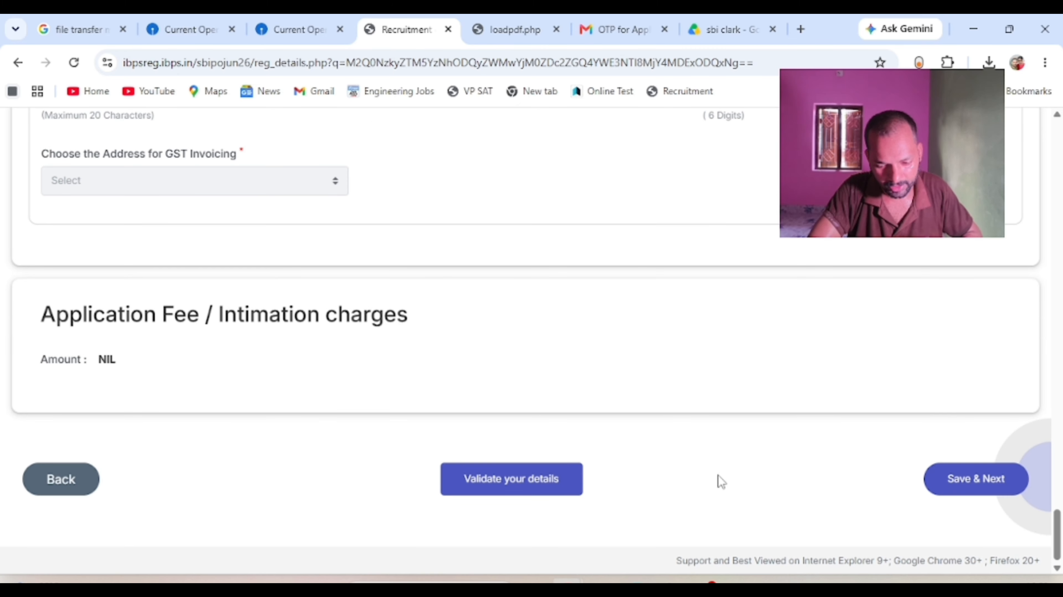
Save the basic details, continue to the qualification section and decline the browser's offer to save the address
left_click(999, 486)
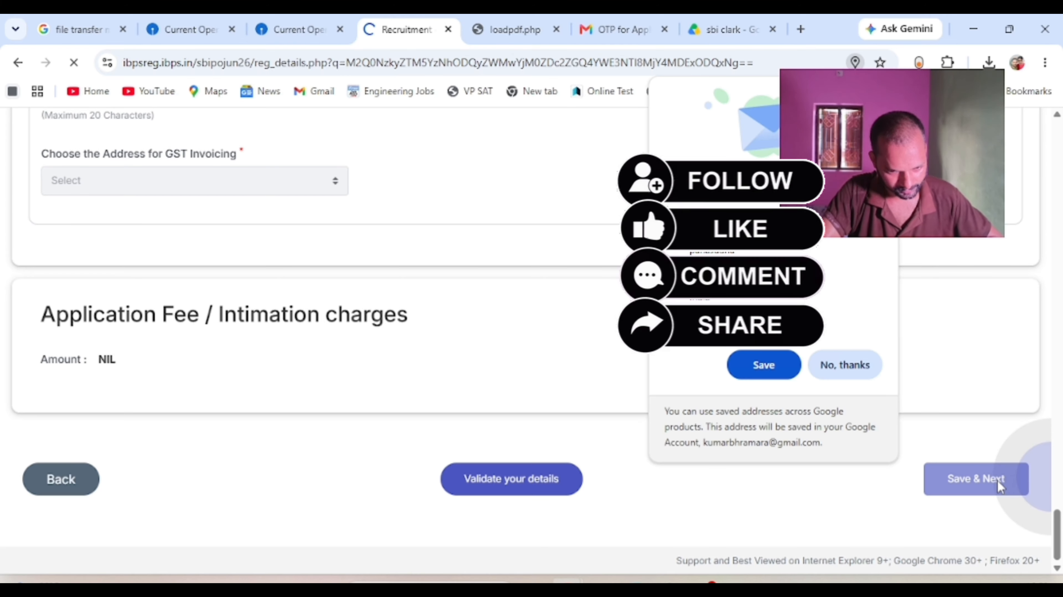
left_click(840, 364)
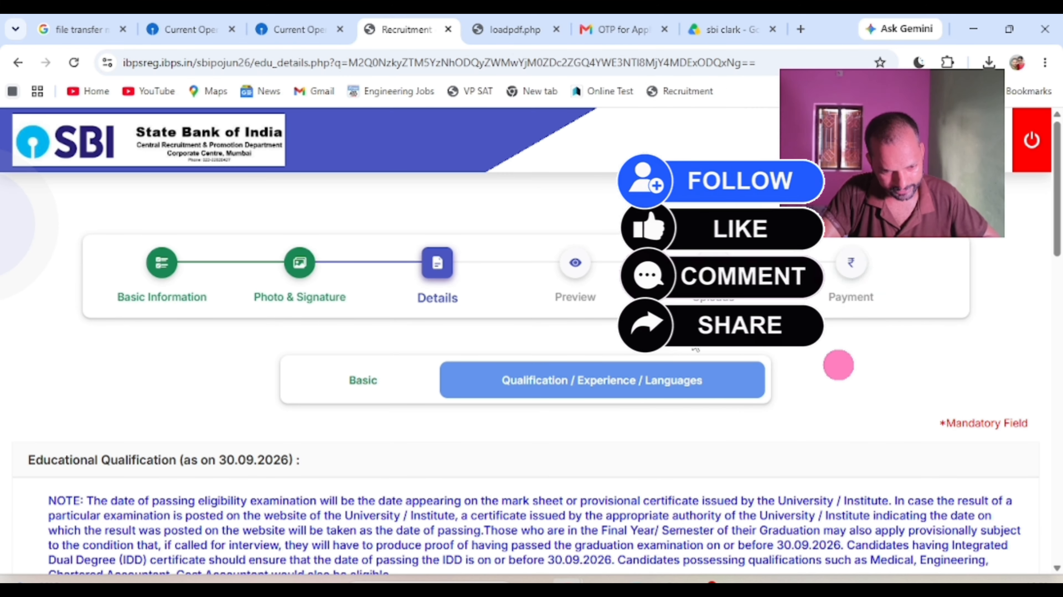
Set the Graduation 1/Equivalent entry to Passed with BCA as the degree
scroll(501, 360, "down", 7)
left_click(314, 351)
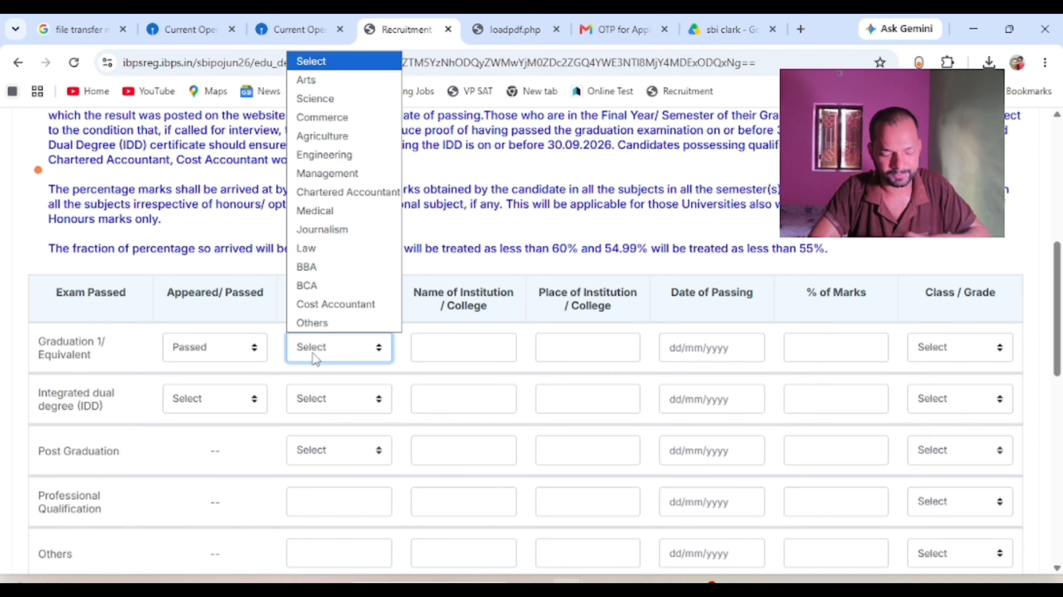
type("bca")
key("Tab")
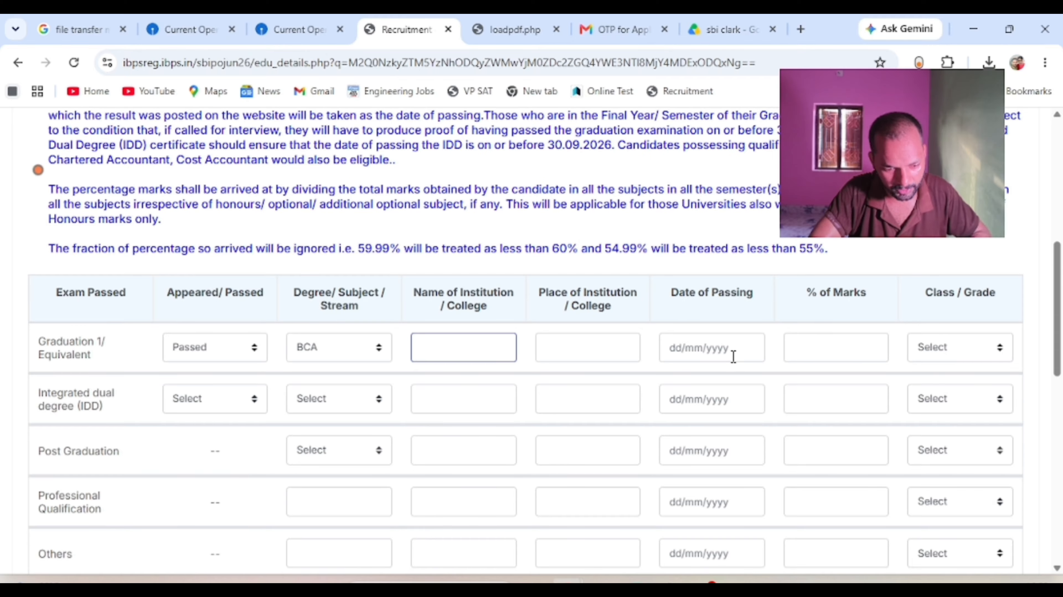
Confirm completing the registration with the declarations agreed, and go to the Left Thumb Impression upload
scroll(733, 356, "down", 6)
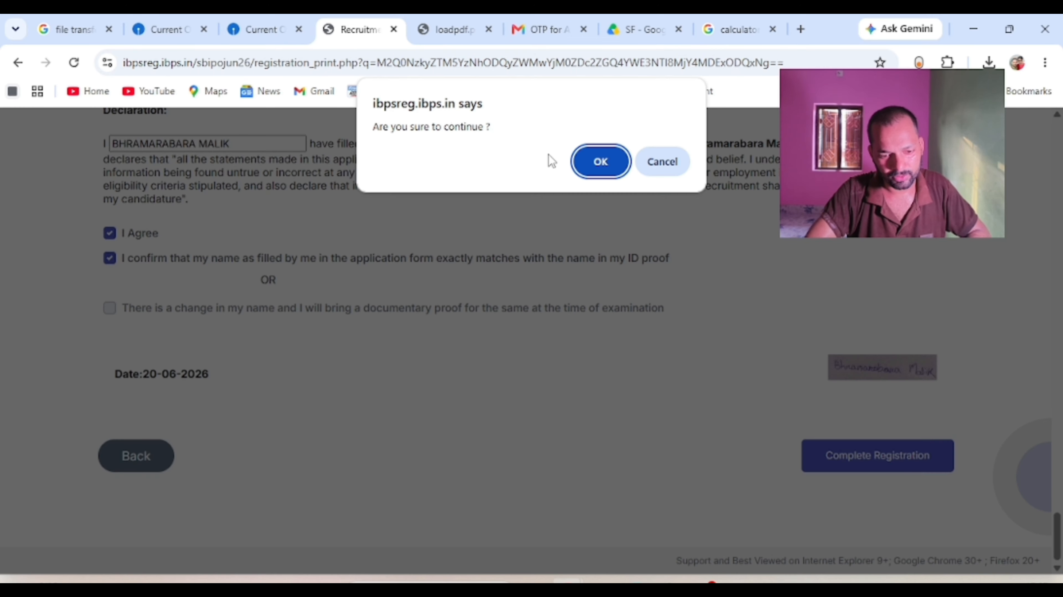
left_click(591, 159)
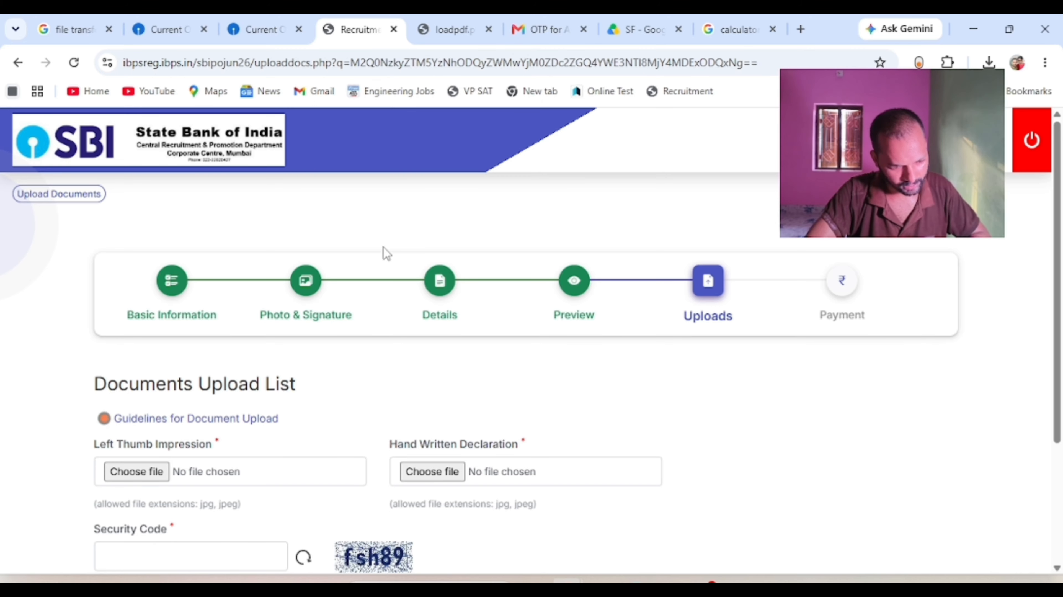
scroll(149, 462, "down", 1)
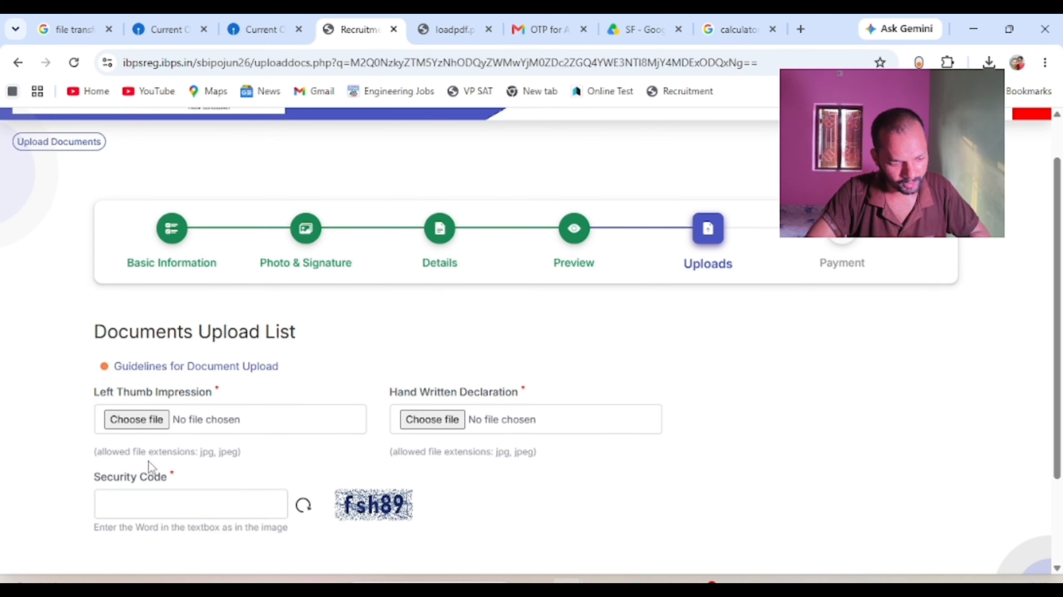
left_click(157, 394)
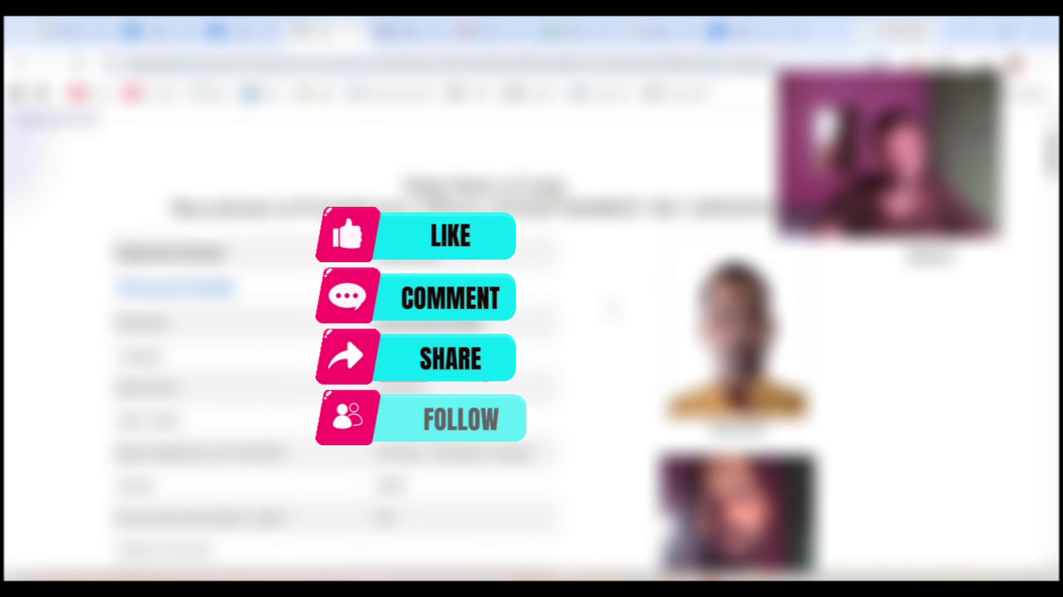
Open the print preview of the completed application form
key("ctrl+p")
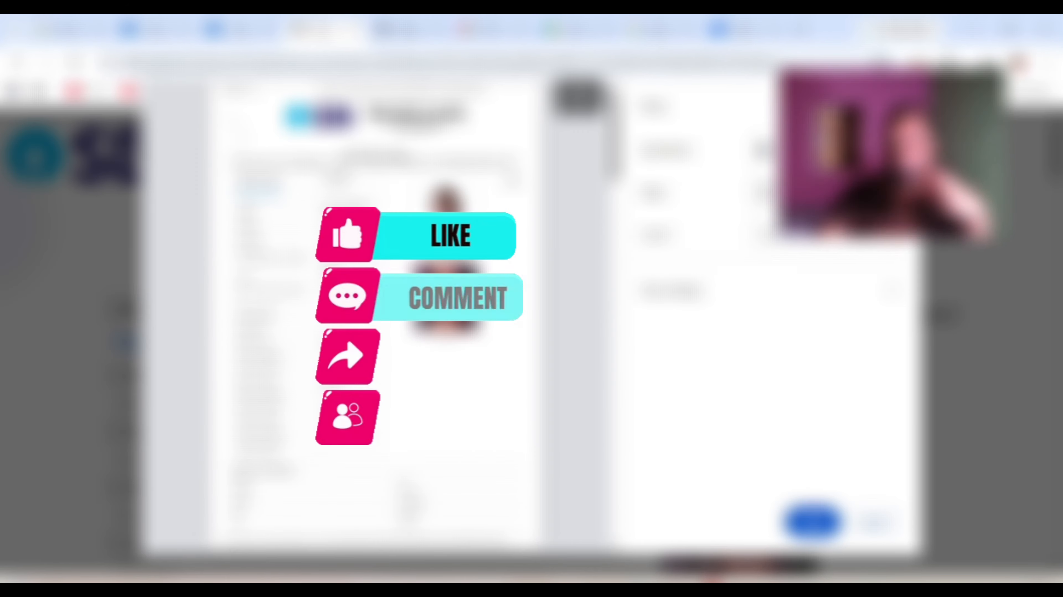